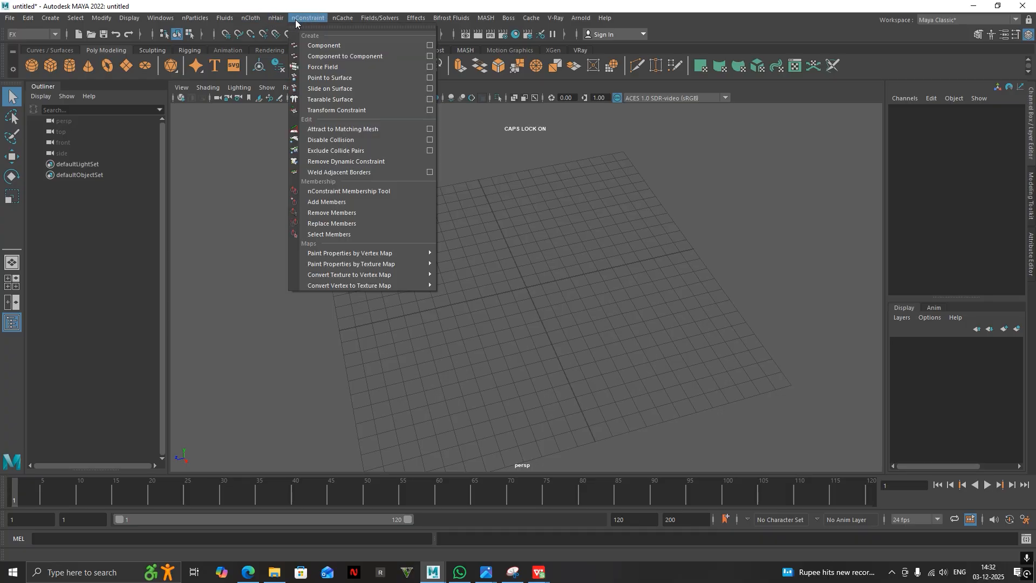
pyautogui.click(587, 307)
pyautogui.press('space')
pyautogui.press('space')
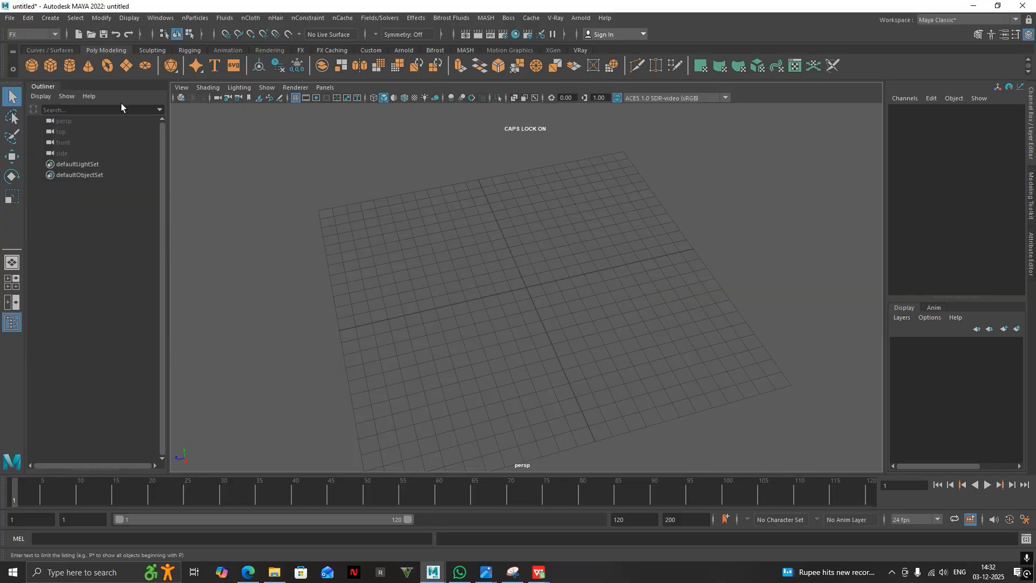
# Create a polygon cube with the default width, height and depth of 1.
pyautogui.doubleClick(51, 70)
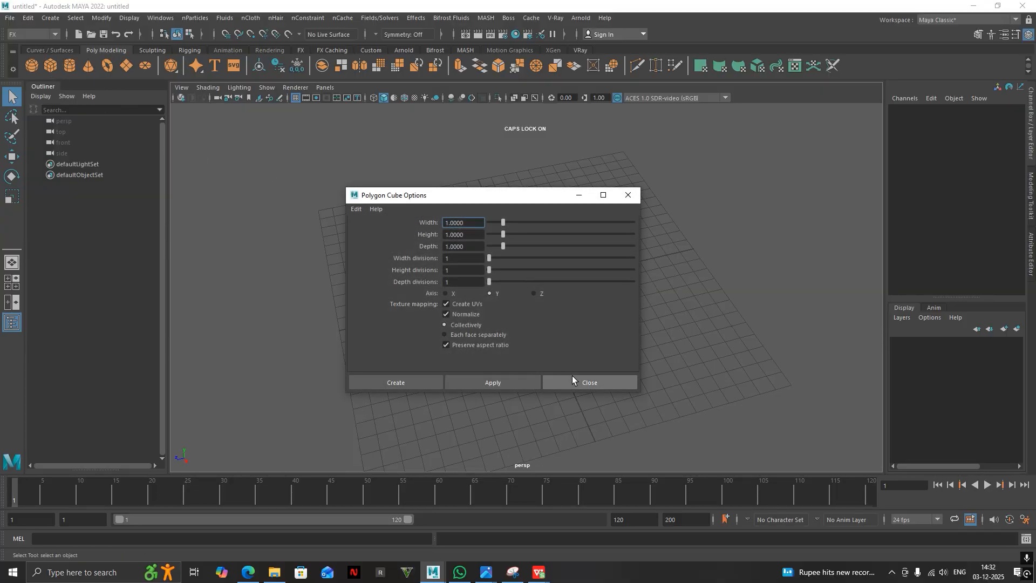
pyautogui.click(571, 382)
pyautogui.doubleClick(47, 67)
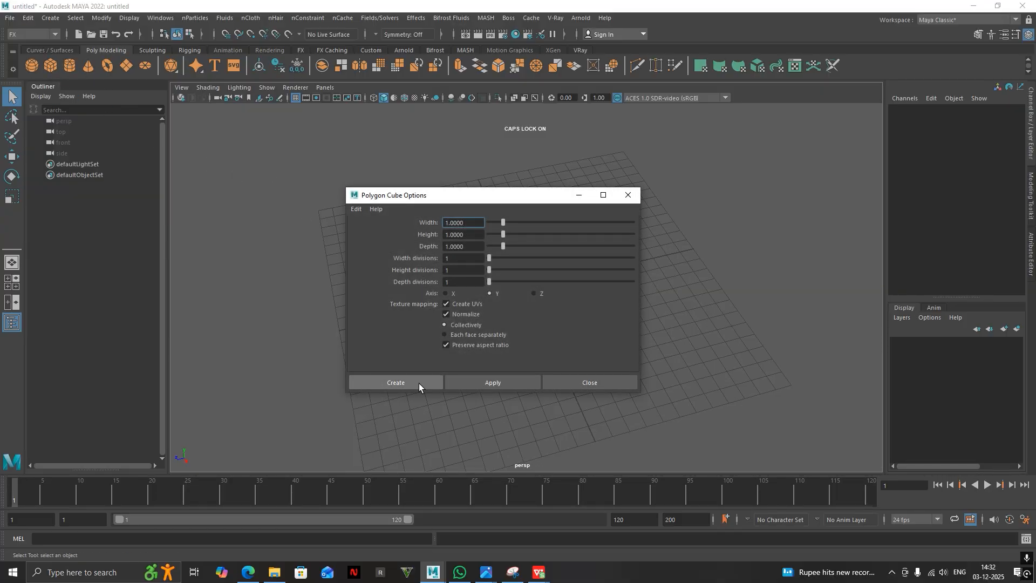
pyautogui.click(396, 383)
# Scale the cube into a thin square slab of 7.792 in X and Z and 0.29 in Y.
pyautogui.scroll(5, 558, 315)
pyautogui.press('r')
pyautogui.moveTo(540, 255); pyautogui.dragTo(538, 181)
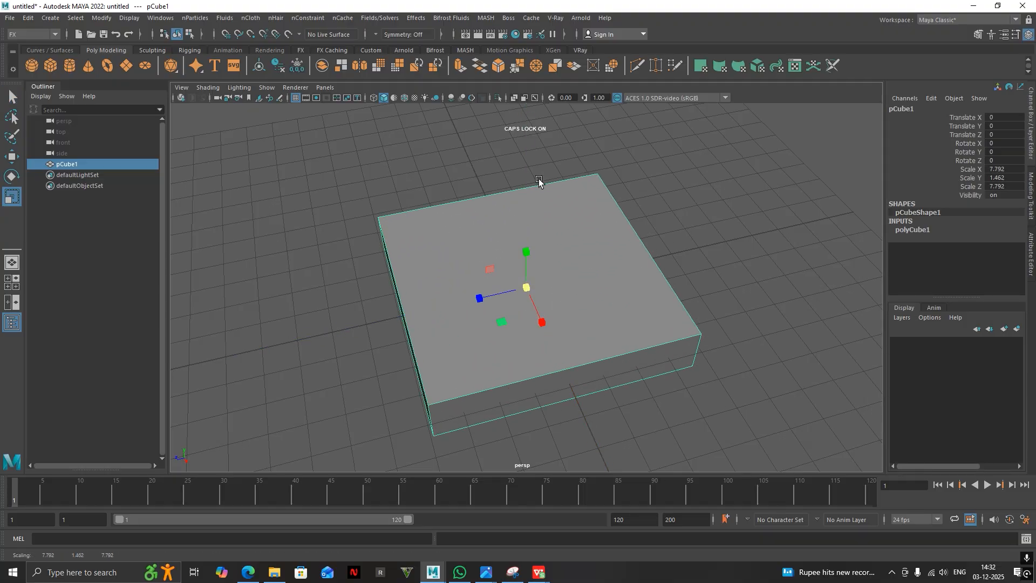
pyautogui.moveTo(528, 258); pyautogui.dragTo(539, 324)
pyautogui.scroll(-5, 543, 280)
# Undo the freehand rotation and stand the slab upright by setting its Rotate Z to -90.
pyautogui.press('e')
pyautogui.hotkey('ctrl', 'z')
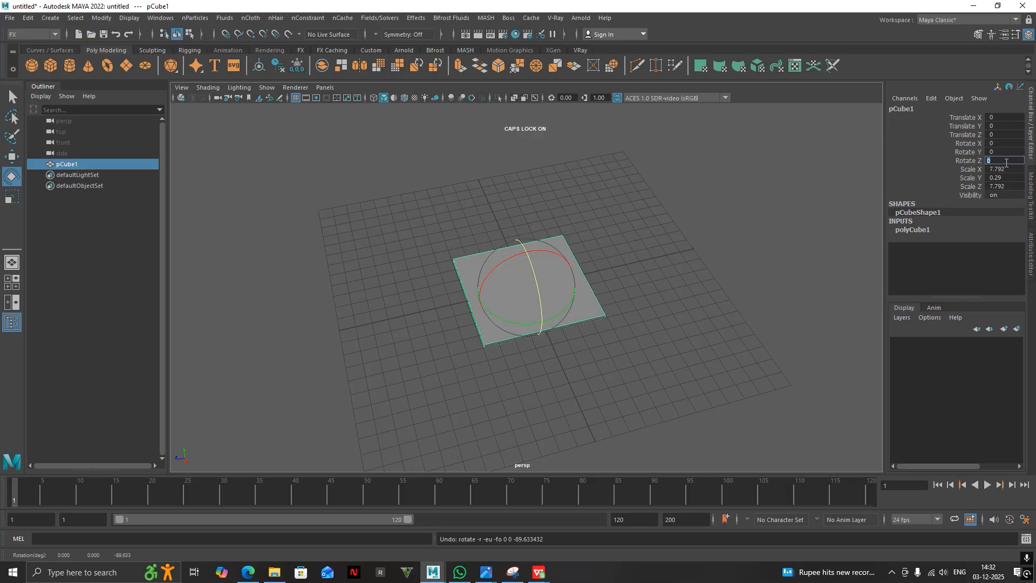
pyautogui.click(1007, 160)
pyautogui.write('-90')
pyautogui.press('Return')
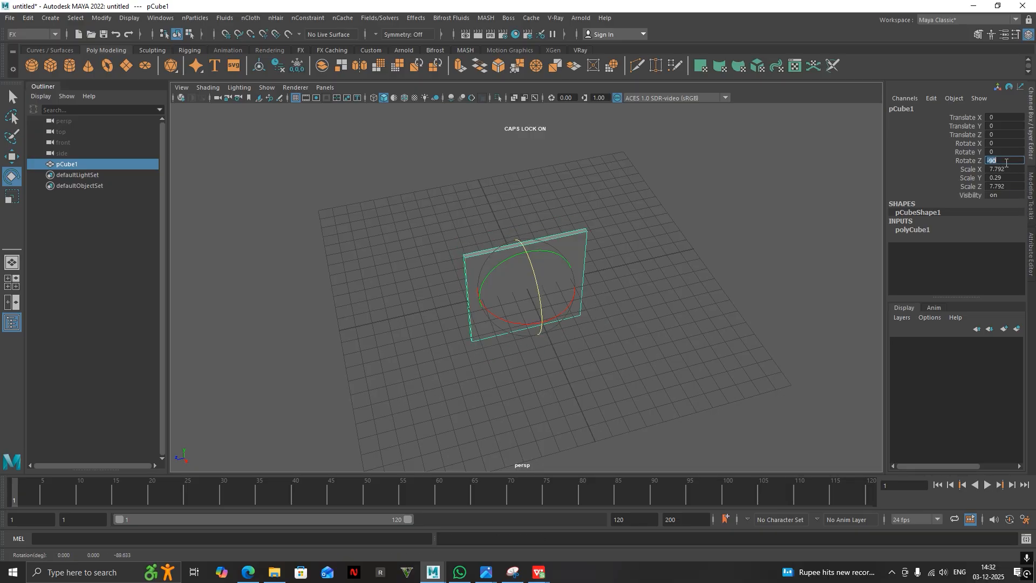
# Try a Rotate Z of 0 on the slab and undo the change.
pyautogui.write('0')
pyautogui.click(663, 271)
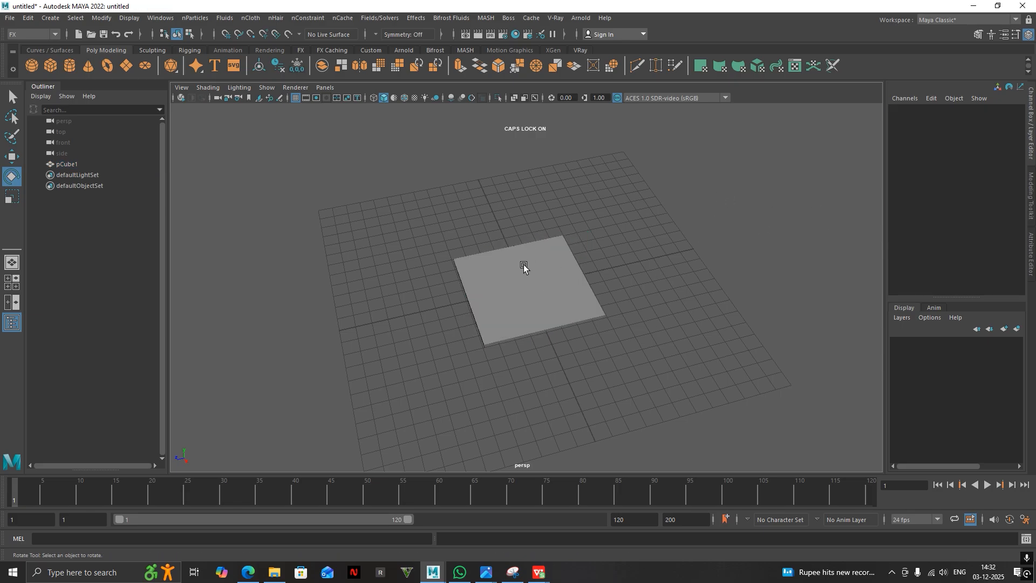
pyautogui.click(528, 258)
pyautogui.hotkey('ctrl', 'z')
# Duplicate the upright panel in the left view and place the copy above it at Translate Y 8.688.
pyautogui.press('space')
pyautogui.moveTo(694, 248); pyautogui.dragTo(659, 235)
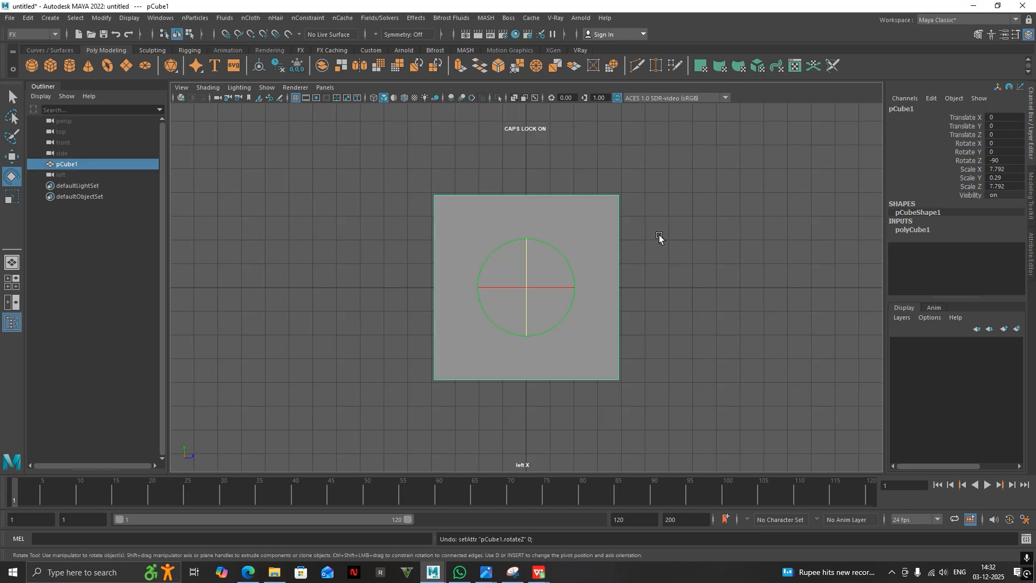
pyautogui.press('w')
pyautogui.keyDown('shift'); pyautogui.moveTo(533, 328); pyautogui.dragTo(539, 123); pyautogui.keyUp('shift')
pyautogui.press('f')
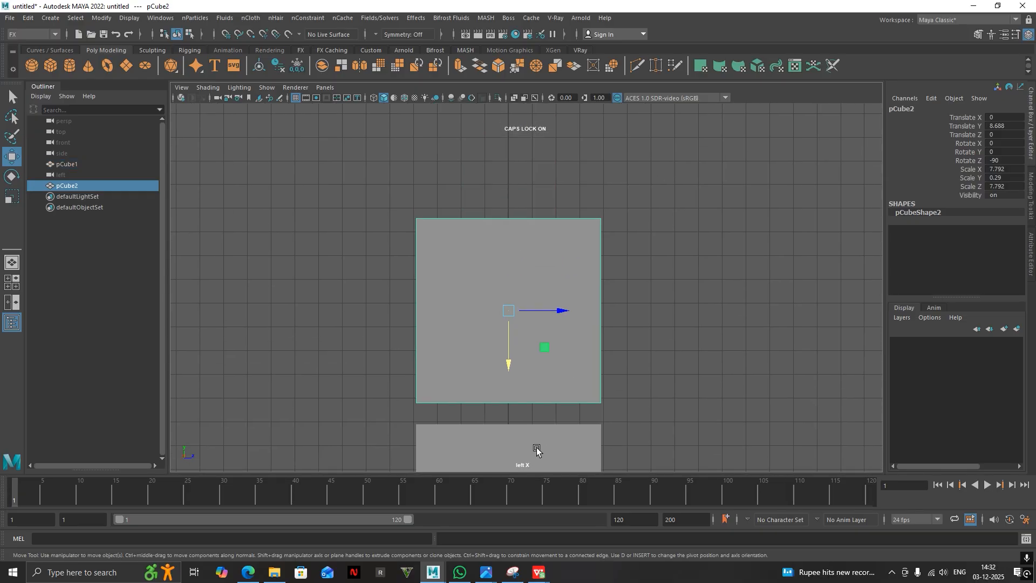
# Scale the upper copy to a thin bar with Scale X 0.629 and lower it to Translate Y 3.639.
pyautogui.press('r')
pyautogui.moveTo(510, 363); pyautogui.dragTo(509, 436)
pyautogui.press('w')
pyautogui.keyDown('alt'); pyautogui.moveTo(525, 381); pyautogui.dragTo(530, 247, button='middle'); pyautogui.keyUp('alt')
pyautogui.moveTo(513, 308); pyautogui.dragTo(516, 340)
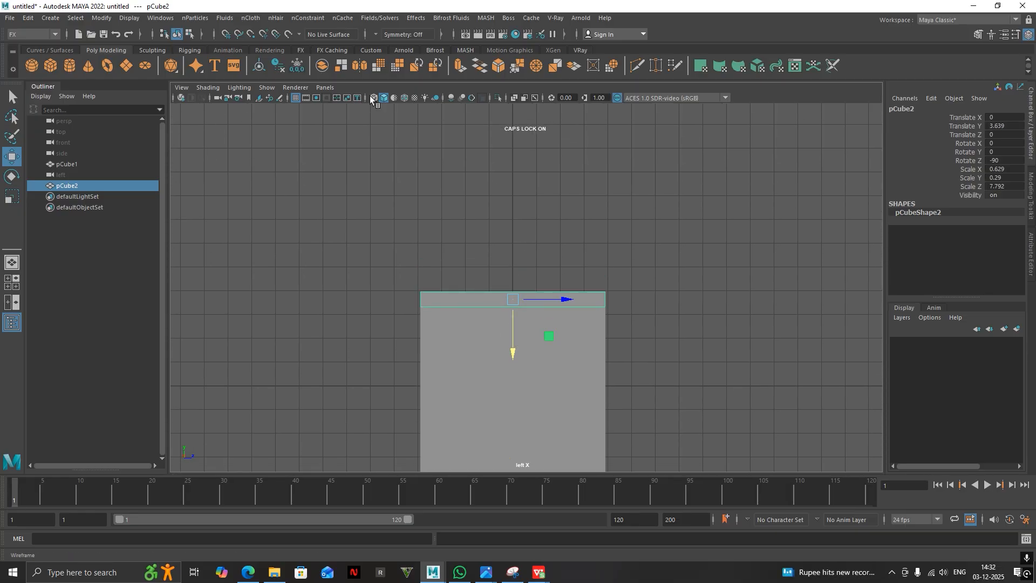
# Raise the thin bar to Translate Y 4.543 in the perspective view so a gap separates it from the panel.
pyautogui.click(372, 98)
pyautogui.scroll(-2, 593, 323)
pyautogui.scroll(3, 592, 322)
pyautogui.press('space')
pyautogui.moveTo(594, 323)
pyautogui.mouseDown()
pyautogui.moveTo(696, 306)
pyautogui.moveTo(646, 274)
pyautogui.moveTo(587, 333)
pyautogui.moveTo(516, 313)
pyautogui.moveTo(520, 321)
pyautogui.moveTo(544, 225)
pyautogui.mouseUp()
pyautogui.click(516, 313)
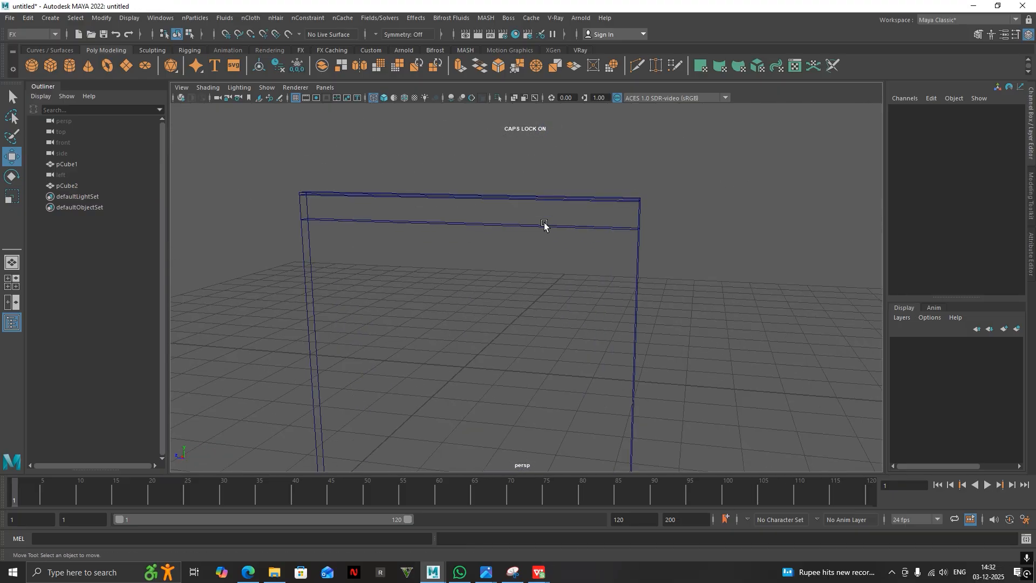
pyautogui.click(544, 225)
pyautogui.moveTo(469, 255); pyautogui.dragTo(570, 256)
pyautogui.click(587, 258)
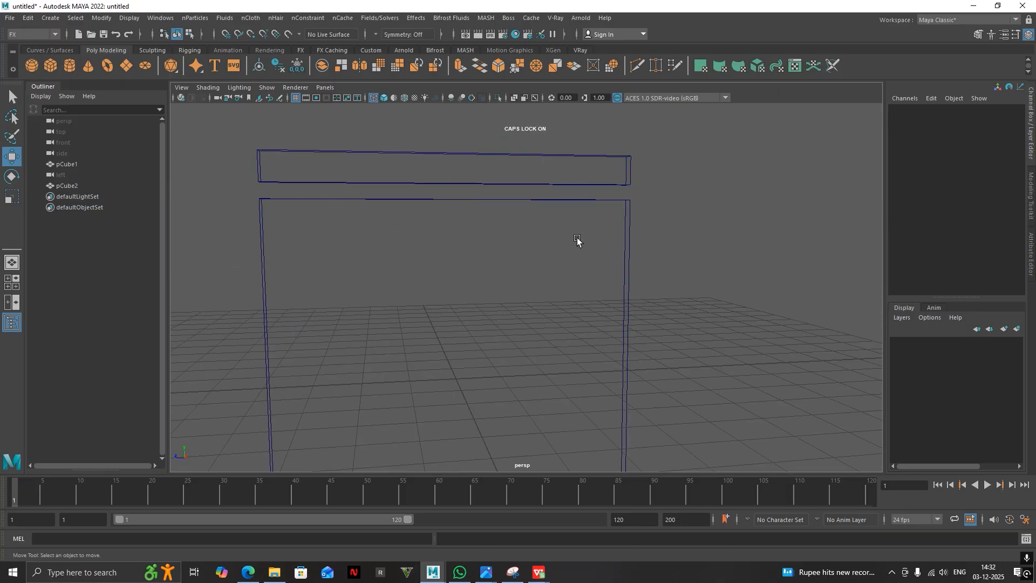
pyautogui.click(386, 96)
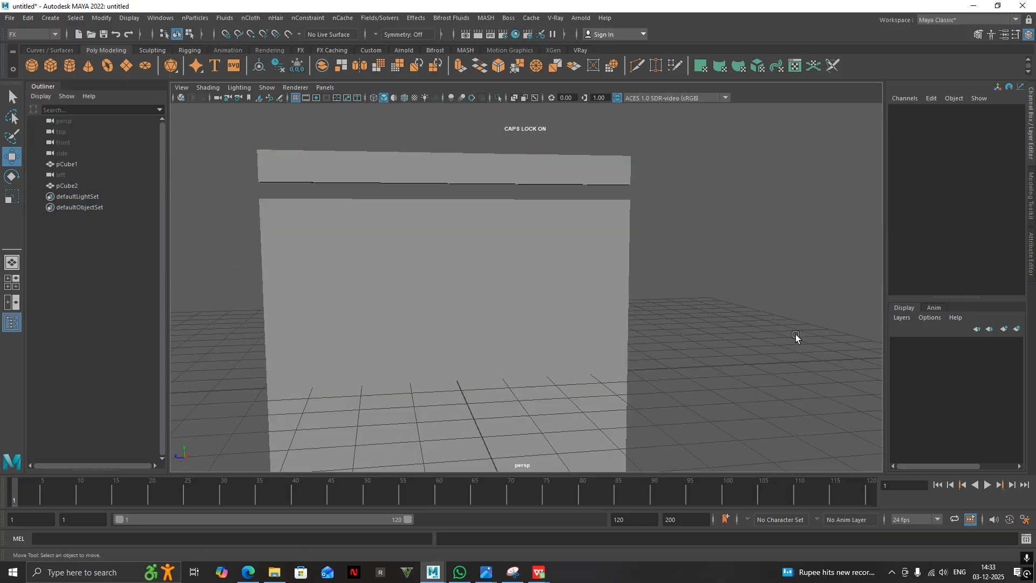
# Set the large panel's Subdivisions Width and Subdivisions Depth to 18.
pyautogui.click(621, 316)
pyautogui.click(921, 231)
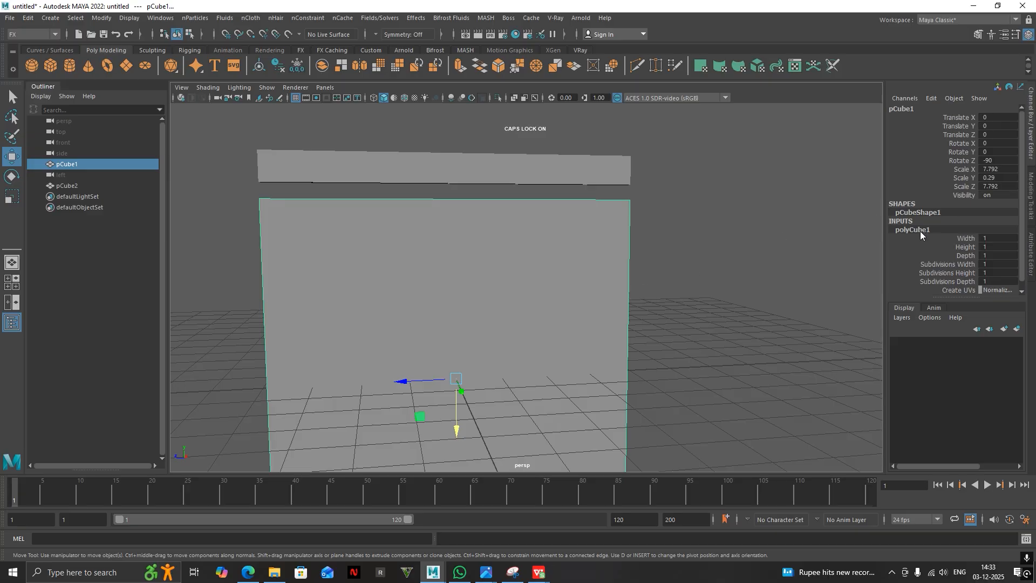
pyautogui.click(944, 264)
pyautogui.moveTo(715, 267); pyautogui.dragTo(773, 269, button='middle')
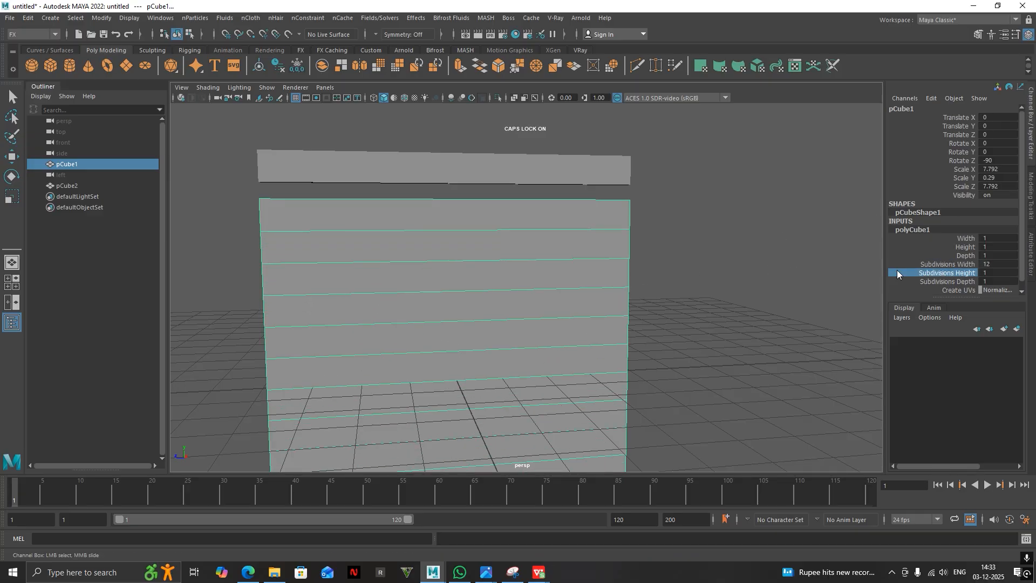
pyautogui.click(973, 282)
pyautogui.moveTo(860, 275); pyautogui.dragTo(880, 260, button='middle')
pyautogui.moveTo(762, 270); pyautogui.dragTo(775, 270, button='middle')
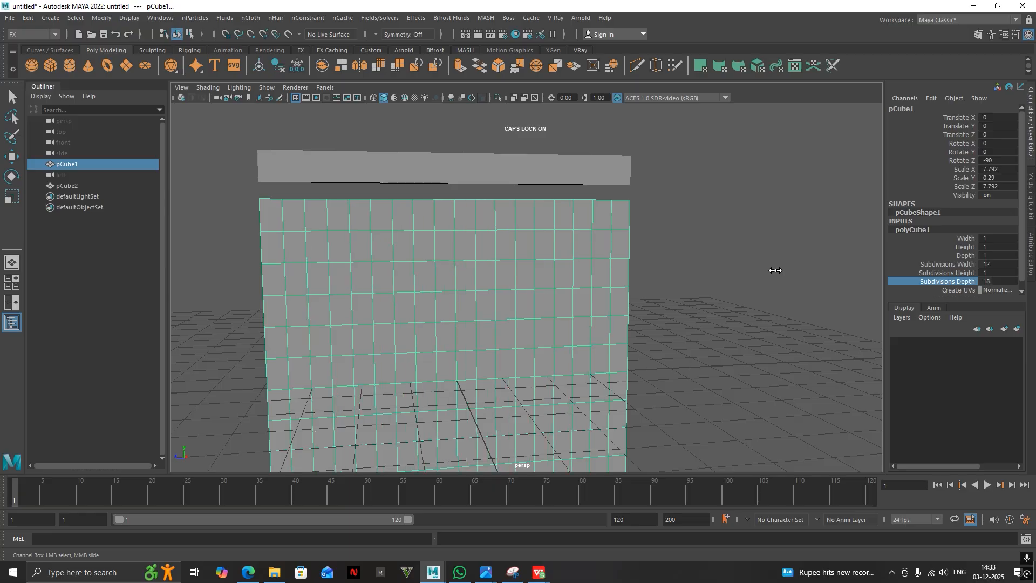
pyautogui.doubleClick(1000, 264)
pyautogui.write('18')
pyautogui.press('Return')
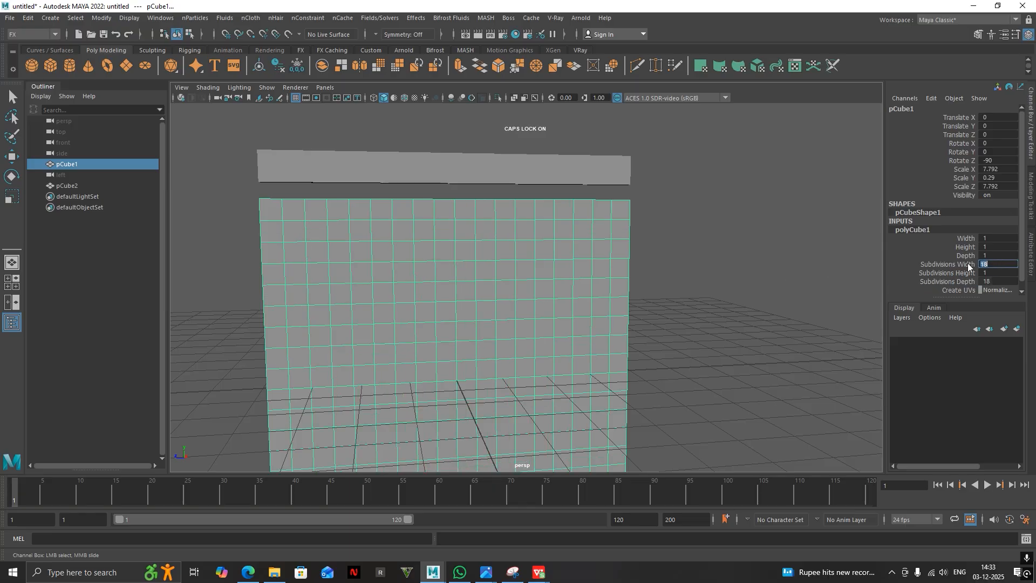
# Select the panel and the bar together and raise both about 6.255 units above the grid.
pyautogui.click(692, 301)
pyautogui.press('w')
pyautogui.keyDown('alt'); pyautogui.moveTo(652, 346); pyautogui.dragTo(670, 346); pyautogui.keyUp('alt')
pyautogui.click(525, 347)
pyautogui.keyDown('alt'); pyautogui.moveTo(723, 339); pyautogui.dragTo(727, 234, button='middle'); pyautogui.keyUp('alt')
pyautogui.keyDown('alt'); pyautogui.moveTo(726, 234); pyautogui.dragTo(444, 250); pyautogui.keyUp('alt')
pyautogui.click(512, 250)
pyautogui.scroll(-5, 528, 306)
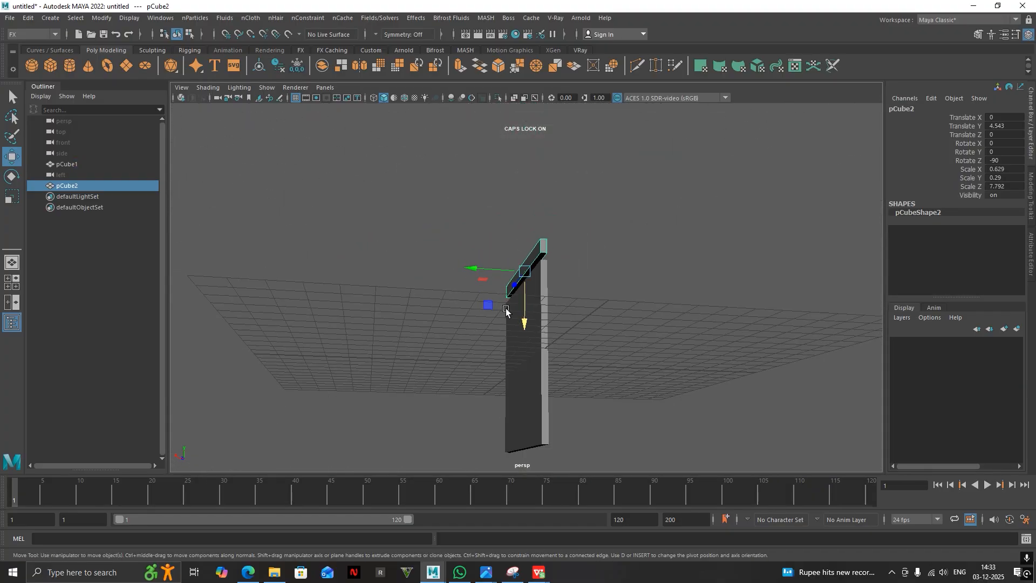
pyautogui.keyDown('alt'); pyautogui.moveTo(511, 310); pyautogui.dragTo(690, 268); pyautogui.keyUp('alt')
pyautogui.moveTo(682, 203); pyautogui.dragTo(400, 481)
pyautogui.moveTo(513, 407); pyautogui.dragTo(516, 275)
# Convert the subdivided panel into an nCloth object.
pyautogui.keyDown('alt'); pyautogui.moveTo(516, 276); pyautogui.dragTo(500, 372, button='middle'); pyautogui.keyUp('alt')
pyautogui.keyDown('alt'); pyautogui.moveTo(556, 301); pyautogui.dragTo(600, 287); pyautogui.keyUp('alt')
pyautogui.click(605, 300)
pyautogui.click(514, 242)
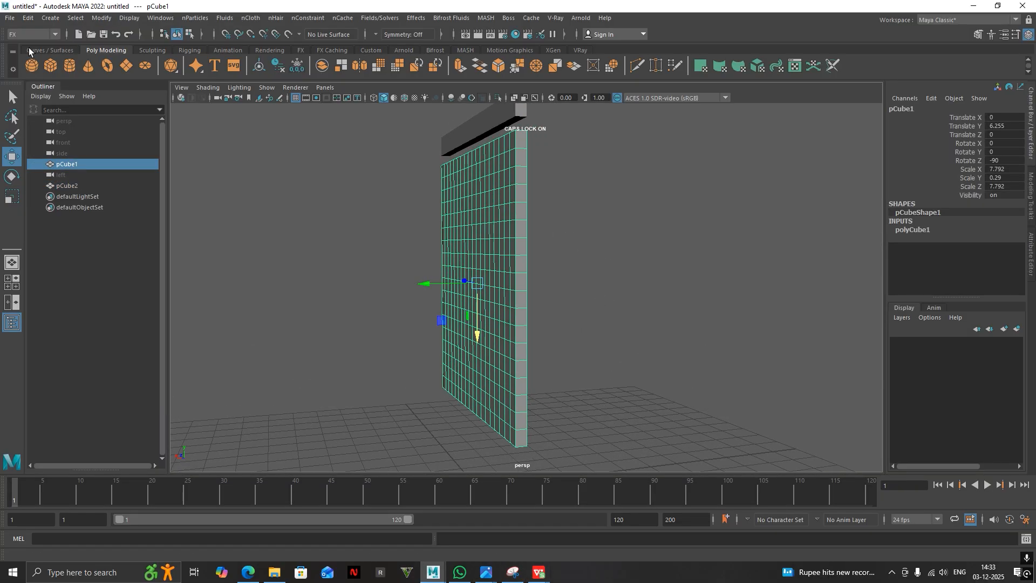
pyautogui.click(250, 17)
pyautogui.click(270, 56)
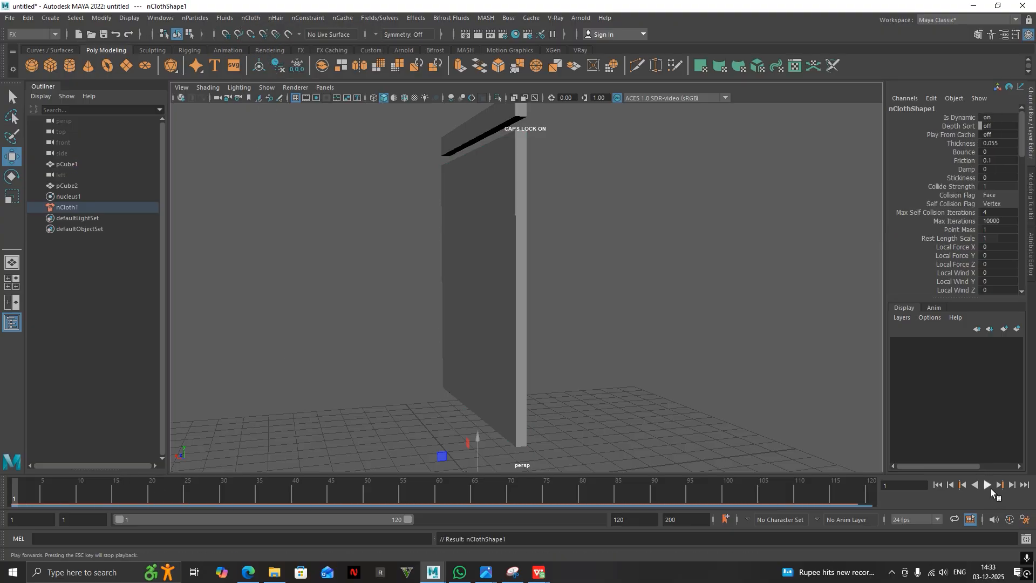
# Play the cloth simulation and return the timeline to frame 1.
pyautogui.click(991, 488)
pyautogui.click(991, 488)
pyautogui.moveTo(99, 492); pyautogui.dragTo(12, 493)
# Make the thin bar above the panel a passive collider.
pyautogui.keyDown('alt'); pyautogui.moveTo(435, 352); pyautogui.dragTo(551, 333); pyautogui.keyUp('alt')
pyautogui.keyDown('alt'); pyautogui.moveTo(562, 237); pyautogui.dragTo(565, 320, button='middle'); pyautogui.keyUp('alt')
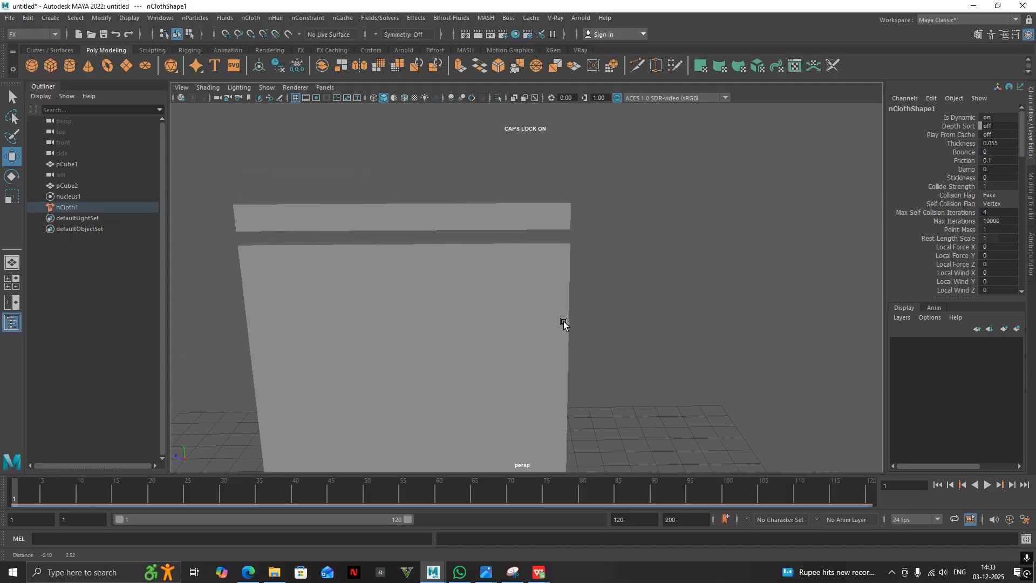
pyautogui.keyDown('alt'); pyautogui.moveTo(565, 320); pyautogui.dragTo(501, 326); pyautogui.keyUp('alt')
pyautogui.click(485, 213)
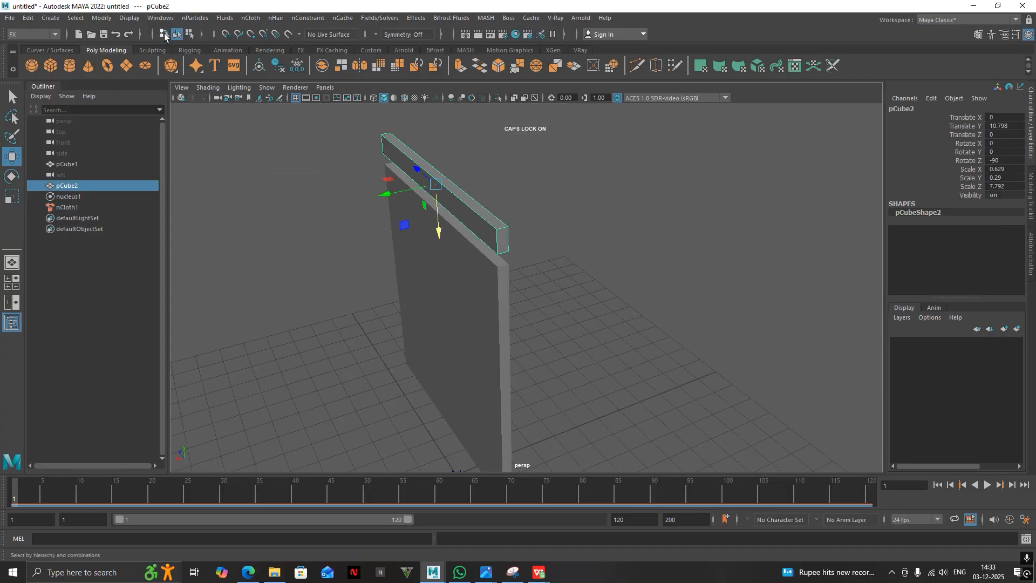
pyautogui.click(250, 18)
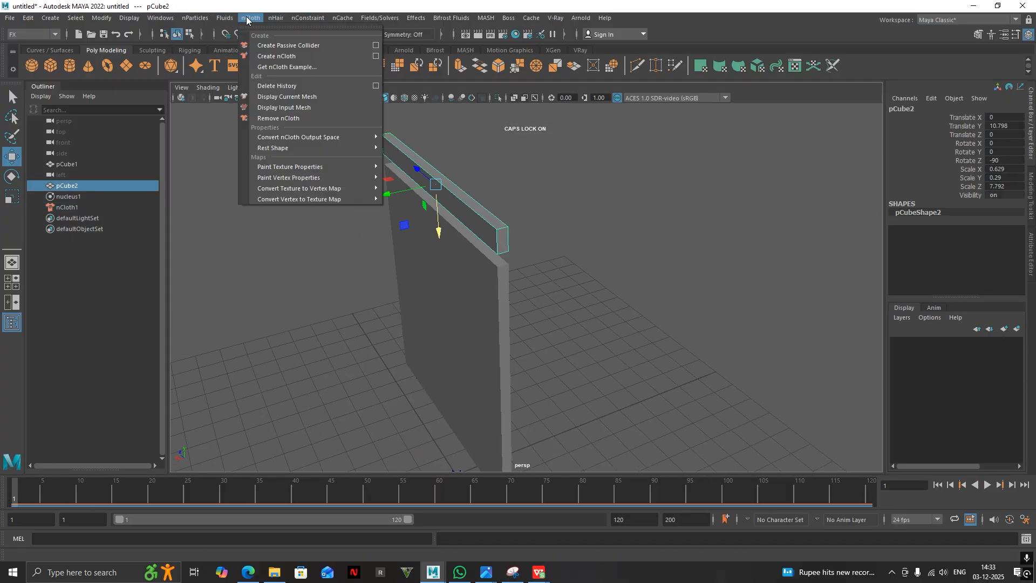
pyautogui.click(280, 44)
# Replay the simulation with the collider in place and inspect how the cloth and bar behave from several angles.
pyautogui.keyDown('alt'); pyautogui.moveTo(445, 259); pyautogui.dragTo(451, 176, button='middle'); pyautogui.keyUp('alt')
pyautogui.keyDown('alt'); pyautogui.moveTo(451, 176); pyautogui.dragTo(485, 196); pyautogui.keyUp('alt')
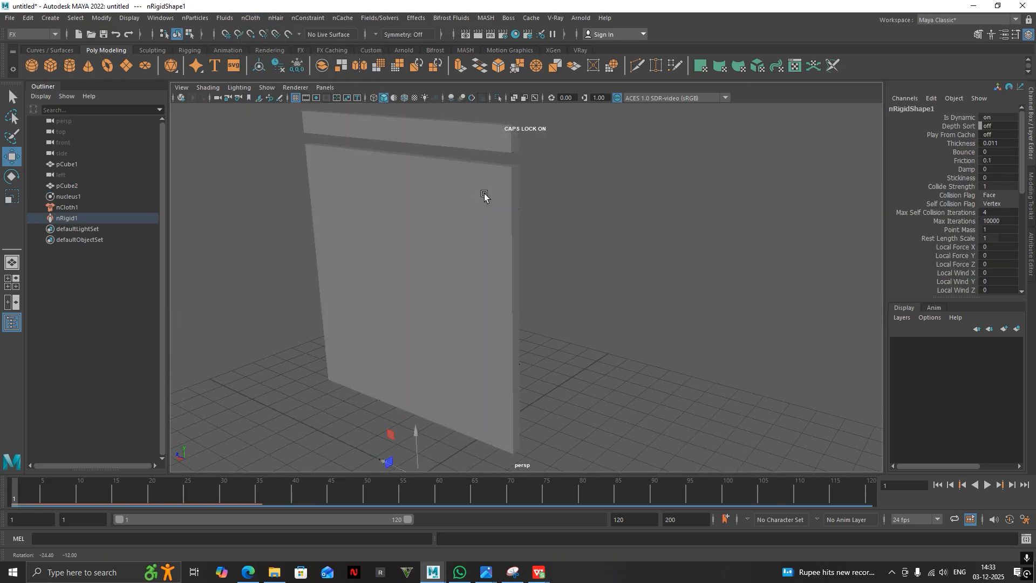
pyautogui.keyDown('alt'); pyautogui.moveTo(437, 200); pyautogui.dragTo(418, 255, button='middle'); pyautogui.keyUp('alt')
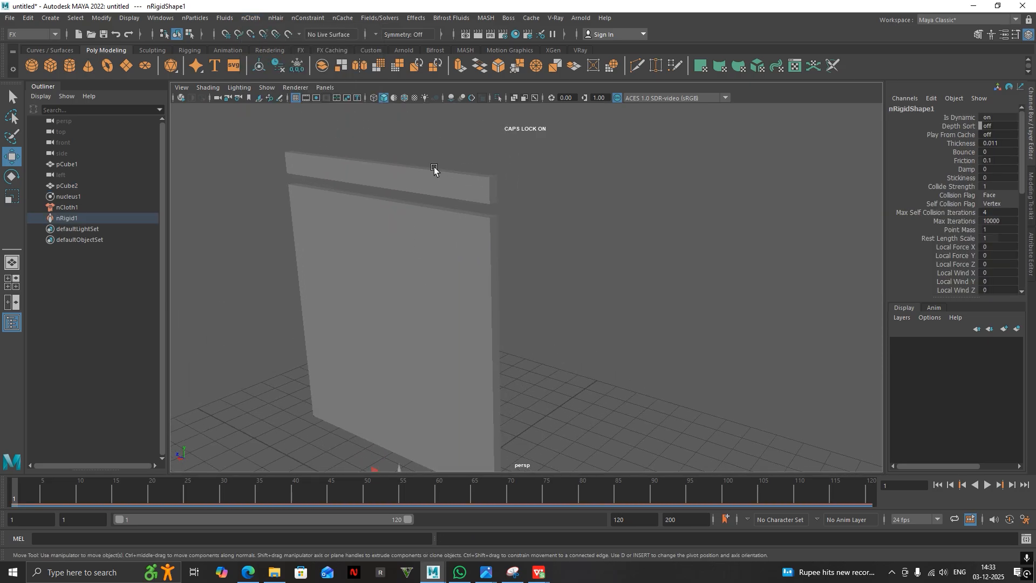
pyautogui.hotkey('alt', 'v')
pyautogui.click(14, 491)
pyautogui.click(989, 486)
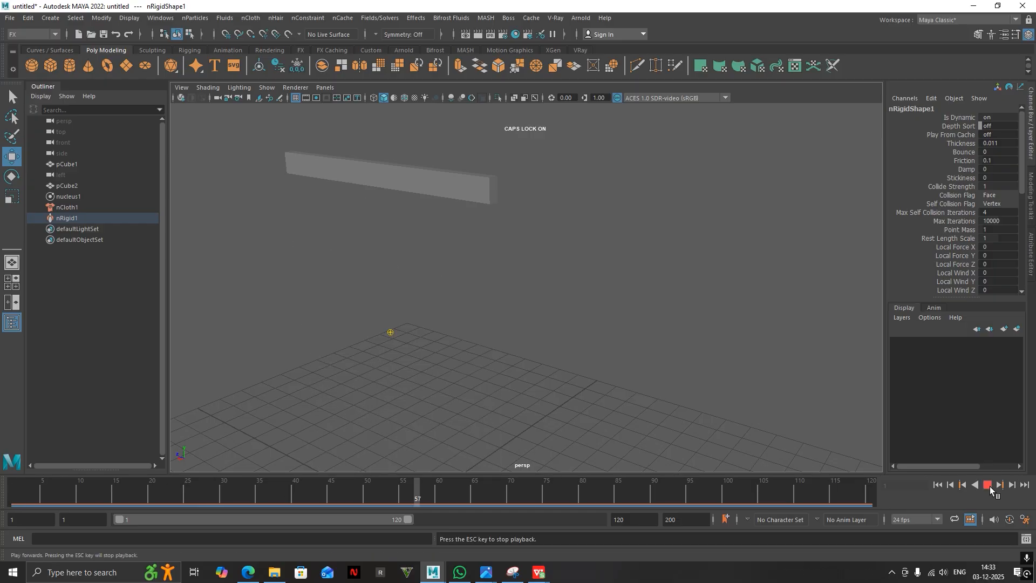
pyautogui.moveTo(74, 494); pyautogui.dragTo(1, 490)
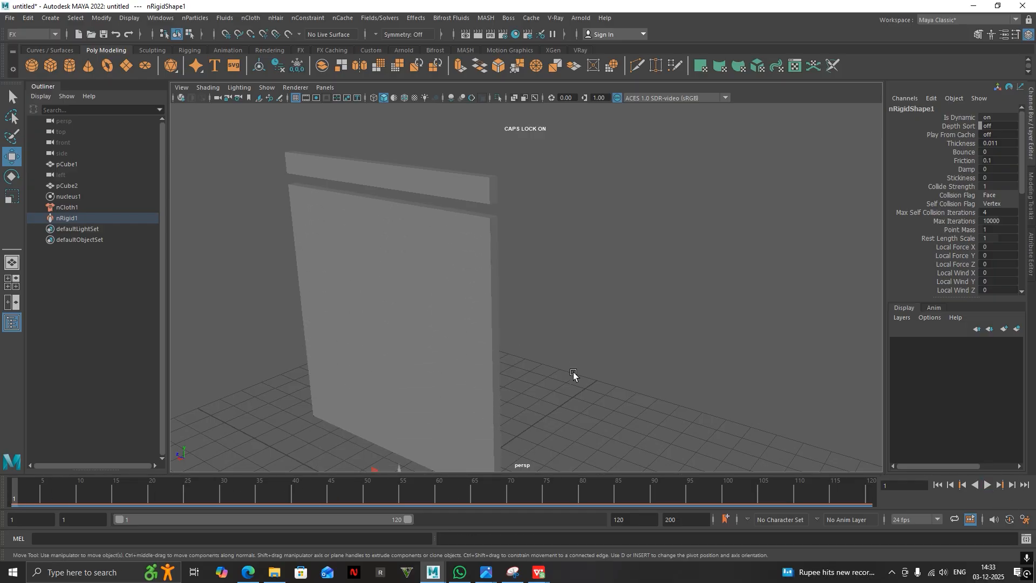
pyautogui.keyDown('alt'); pyautogui.moveTo(574, 381); pyautogui.dragTo(599, 259, button='middle'); pyautogui.keyUp('alt')
pyautogui.keyDown('alt'); pyautogui.moveTo(600, 259); pyautogui.dragTo(539, 296); pyautogui.keyUp('alt')
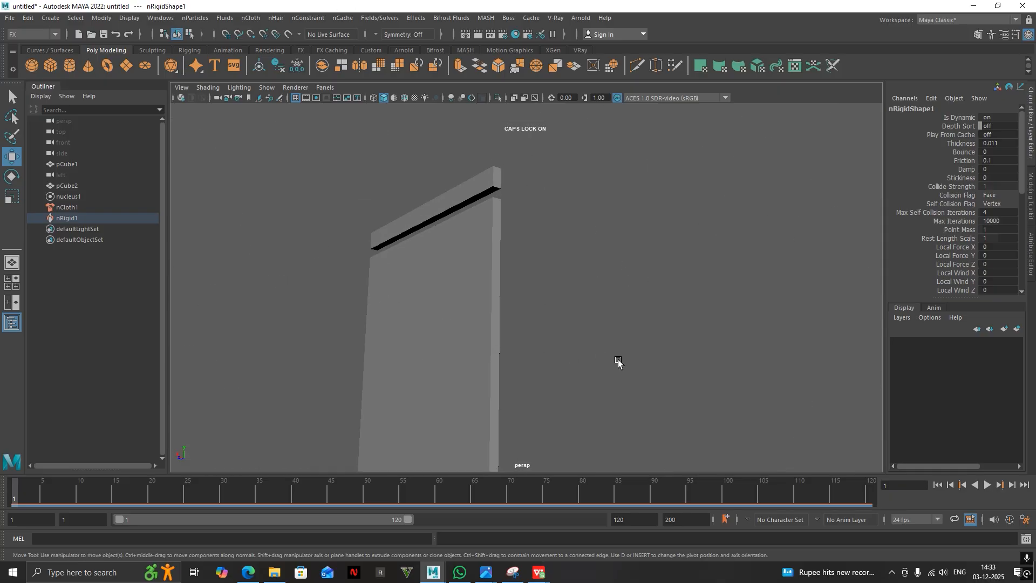
pyautogui.click(989, 484)
pyautogui.press('Escape')
pyautogui.keyDown('alt'); pyautogui.moveTo(460, 337); pyautogui.dragTo(358, 209); pyautogui.keyUp('alt')
# Add an nConstraint to the whole cloth panel below the bar.
pyautogui.click(308, 18)
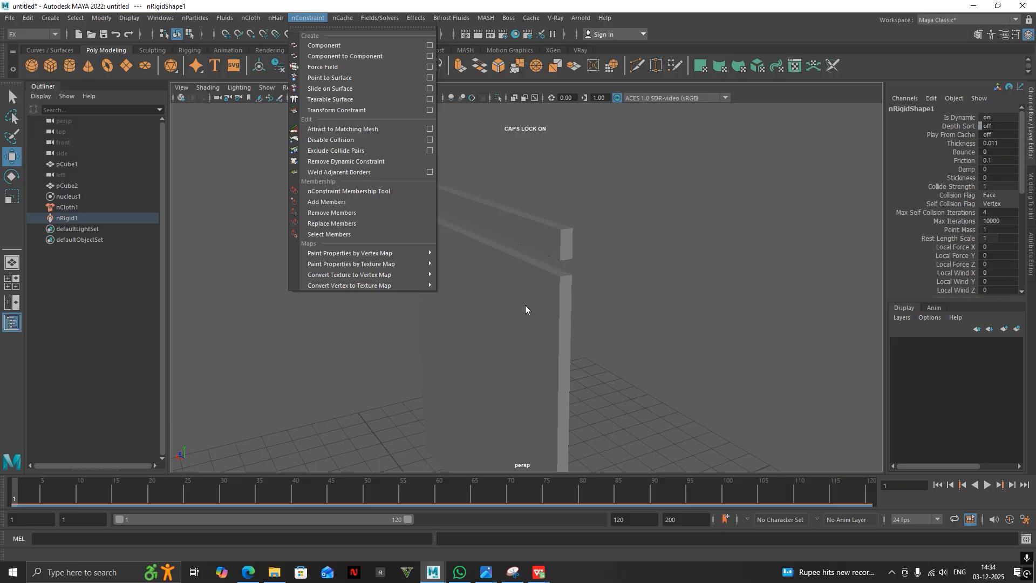
pyautogui.keyDown('alt'); pyautogui.moveTo(558, 246); pyautogui.dragTo(585, 271); pyautogui.keyUp('alt')
pyautogui.keyDown('alt'); pyautogui.moveTo(584, 271); pyautogui.dragTo(531, 294, button='middle'); pyautogui.keyUp('alt')
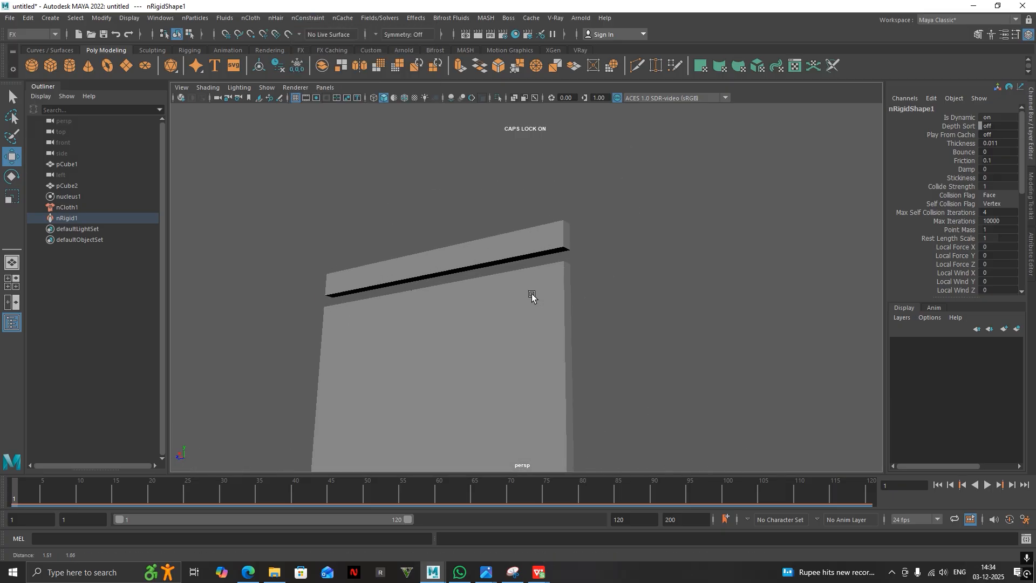
pyautogui.scroll(3, 532, 293)
pyautogui.click(521, 291)
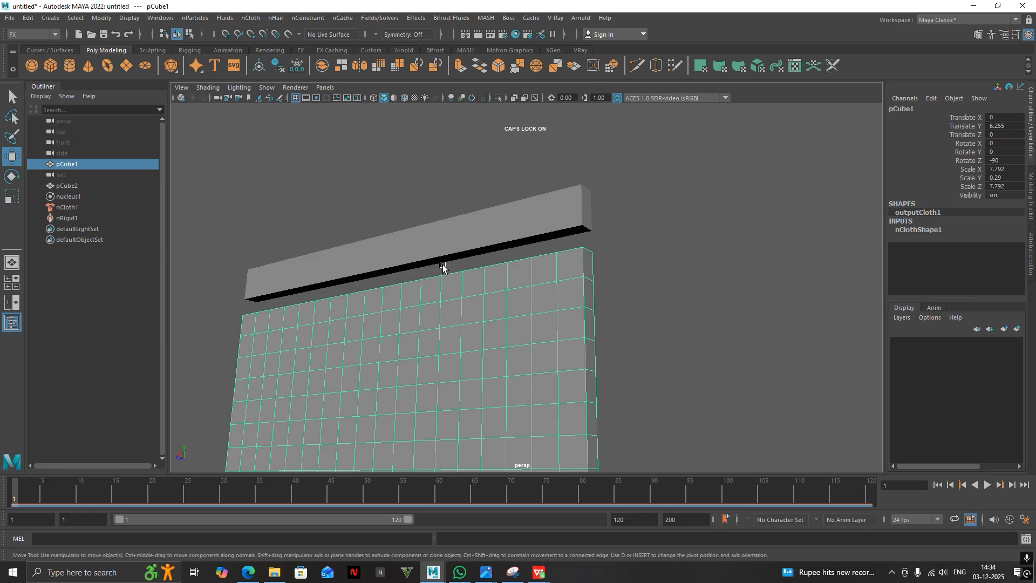
pyautogui.click(302, 21)
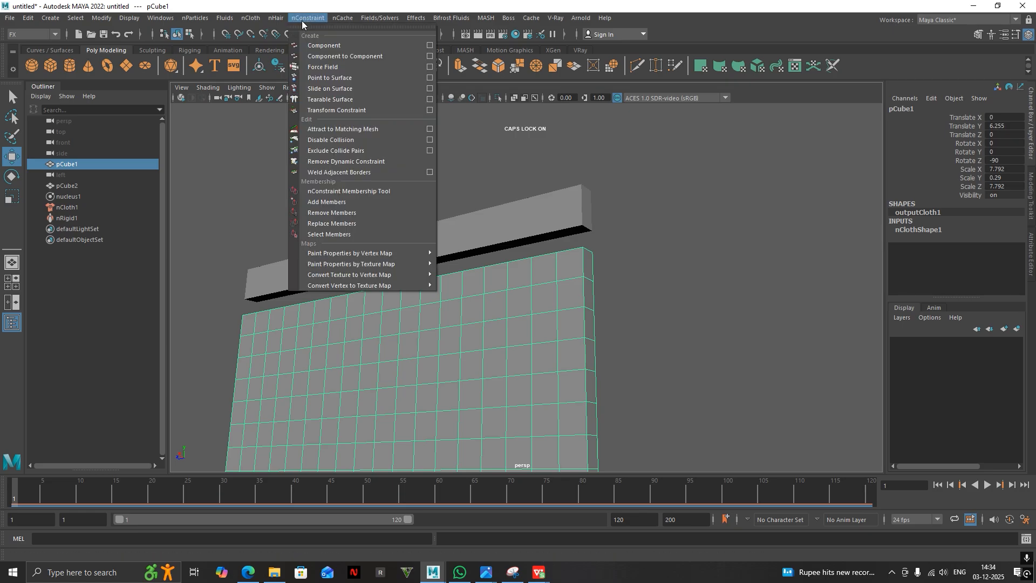
pyautogui.click(328, 52)
# Try a Component to Component constraint on the two outermost front faces at each upper corner of the cloth panel.
pyautogui.press('F11')
pyautogui.click(249, 328)
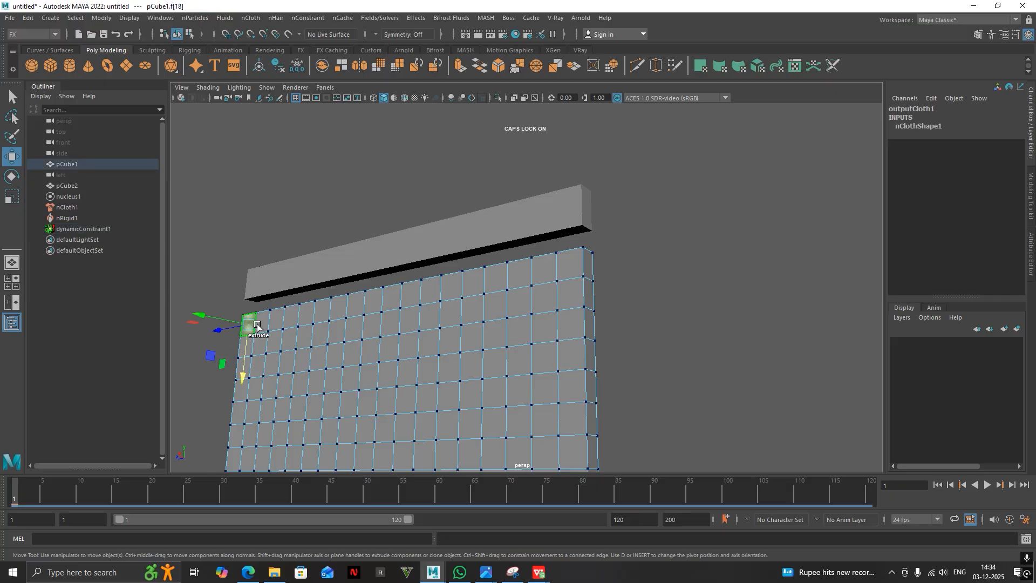
pyautogui.keyDown('shift'); pyautogui.click(549, 274); pyautogui.keyUp('shift')
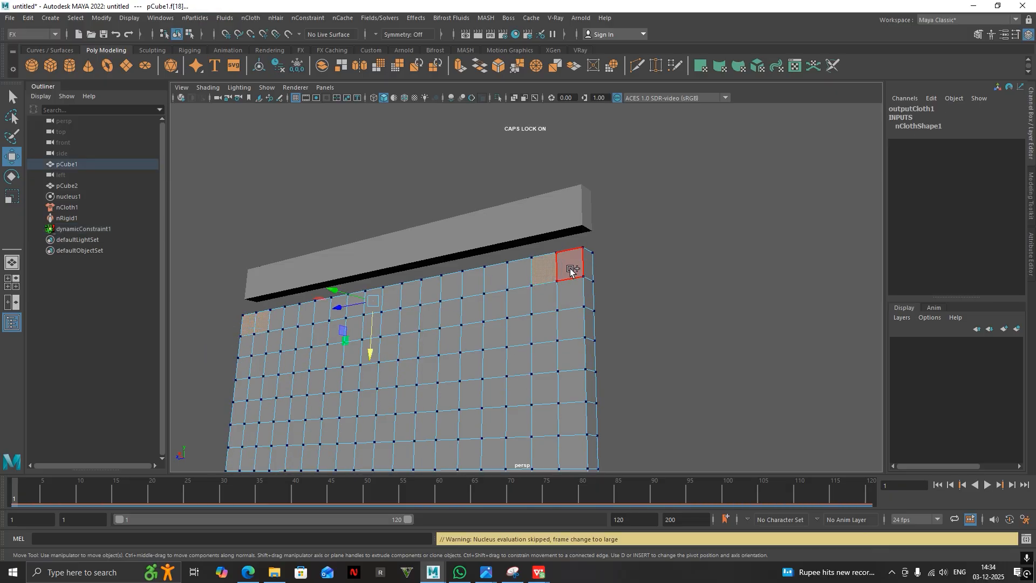
pyautogui.keyDown('shift'); pyautogui.click(571, 264); pyautogui.keyUp('shift')
pyautogui.click(308, 17)
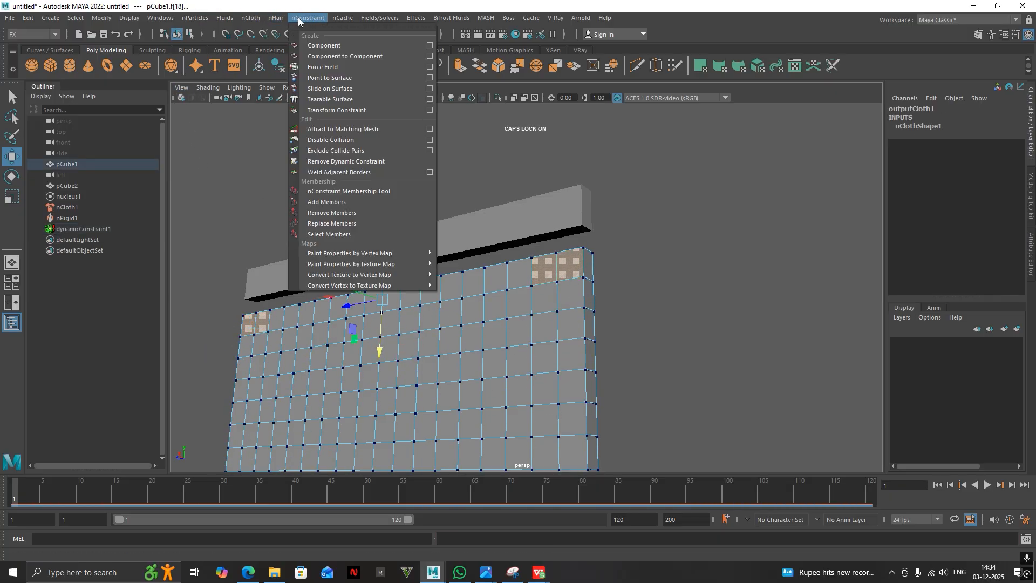
pyautogui.click(321, 59)
# Delete both existing dynamic constraints, dynamicConstraint2 and dynamicConstraint1.
pyautogui.keyDown('alt'); pyautogui.moveTo(399, 216); pyautogui.dragTo(393, 255); pyautogui.keyUp('alt')
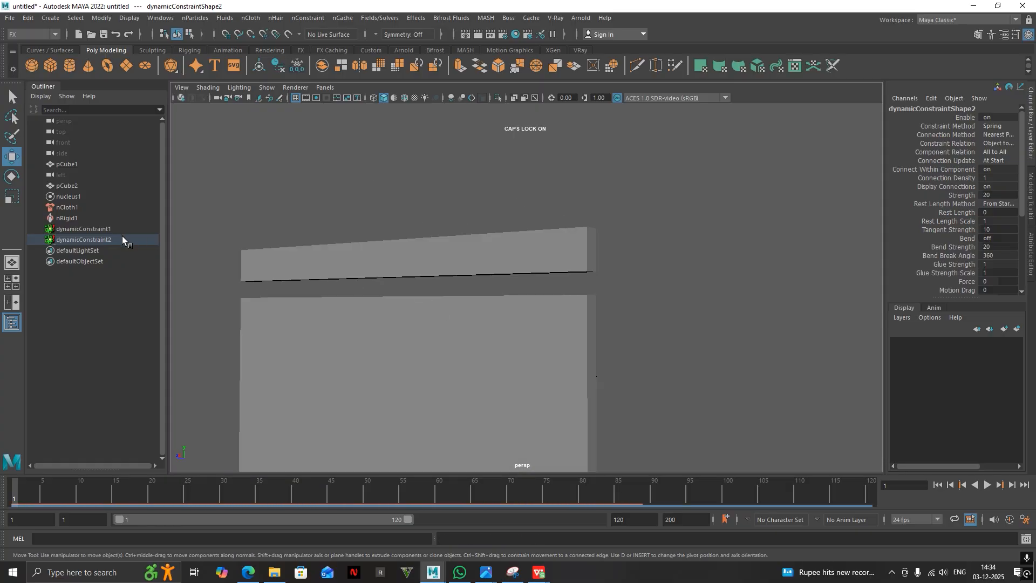
pyautogui.click(122, 240)
pyautogui.press('Delete')
pyautogui.click(123, 229)
pyautogui.press('Delete')
# Attach two faces at each upper corner of the cloth panel to the bar with a Component to Component constraint.
pyautogui.click(387, 334)
pyautogui.moveTo(390, 313); pyautogui.dragTo(389, 272, button='right')
pyautogui.click(245, 316)
pyautogui.keyDown('shift'); pyautogui.click(262, 309); pyautogui.keyUp('shift')
pyautogui.keyDown('shift'); pyautogui.click(555, 307); pyautogui.keyUp('shift')
pyautogui.keyDown('shift'); pyautogui.click(568, 306); pyautogui.keyUp('shift')
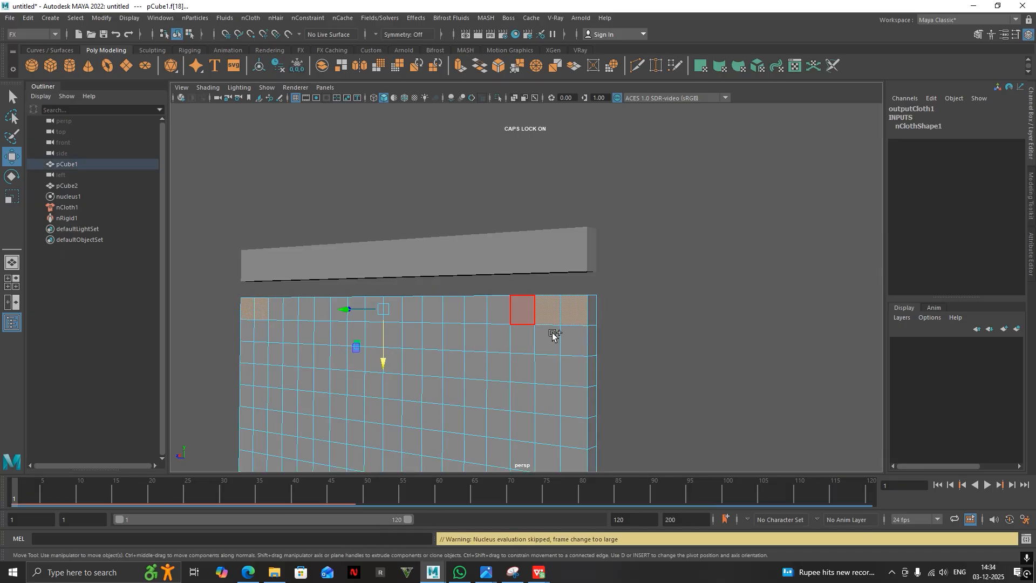
pyautogui.click(518, 251)
pyautogui.click(309, 18)
pyautogui.click(313, 44)
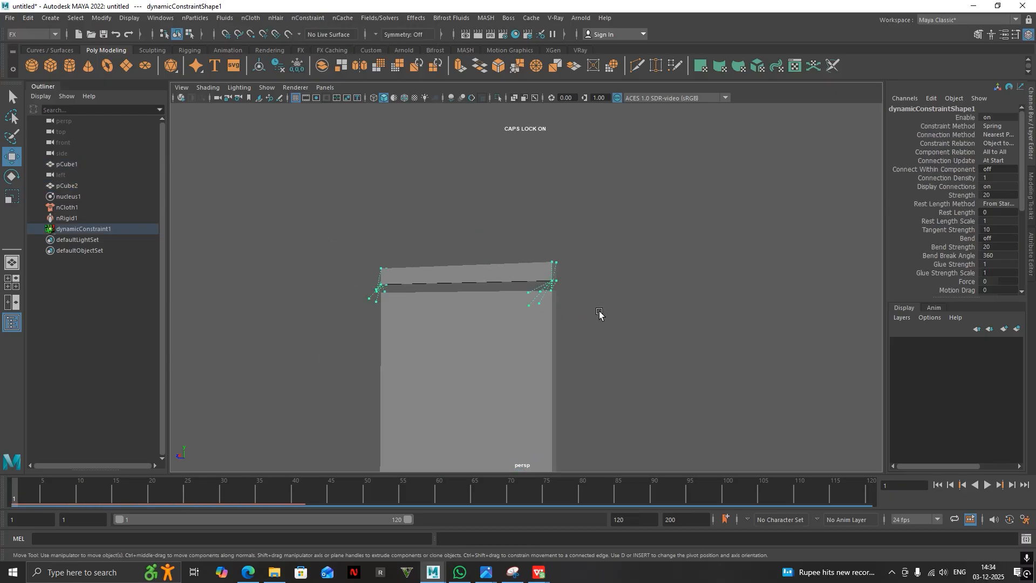
# Play the corner-attached cloth simulation, inspect the hanging panel from several angles, and return the timeline to frame 1.
pyautogui.scroll(-3, 599, 313)
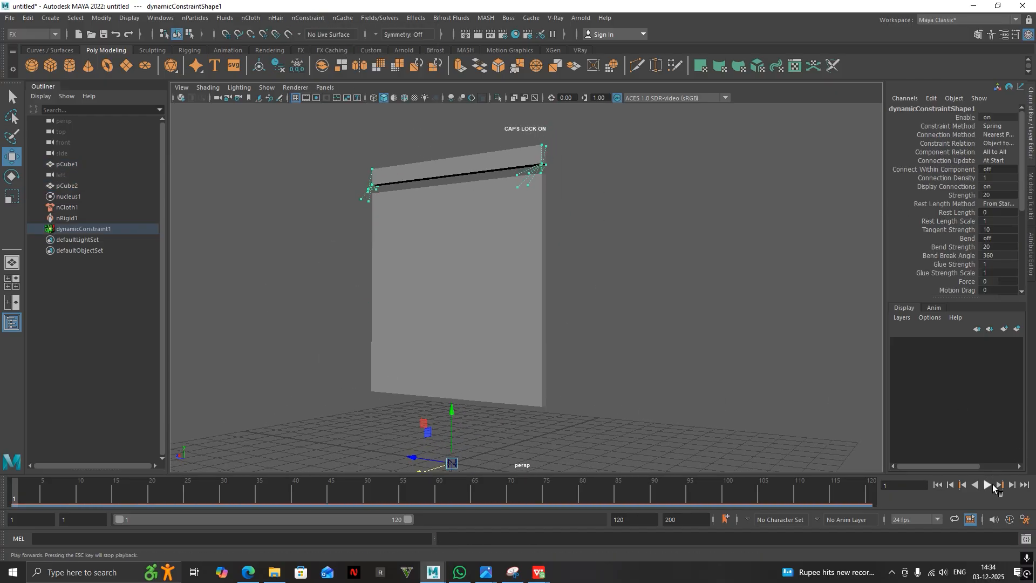
pyautogui.click(993, 485)
pyautogui.click(992, 485)
pyautogui.keyDown('alt'); pyautogui.moveTo(648, 251); pyautogui.dragTo(492, 276); pyautogui.keyUp('alt')
pyautogui.moveTo(396, 498); pyautogui.dragTo(2, 471)
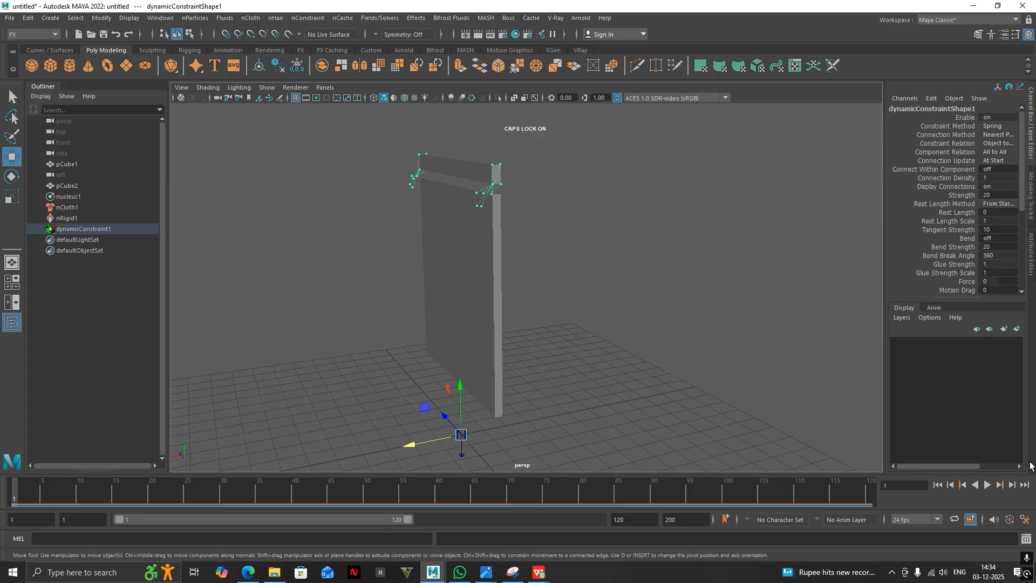
pyautogui.click(987, 485)
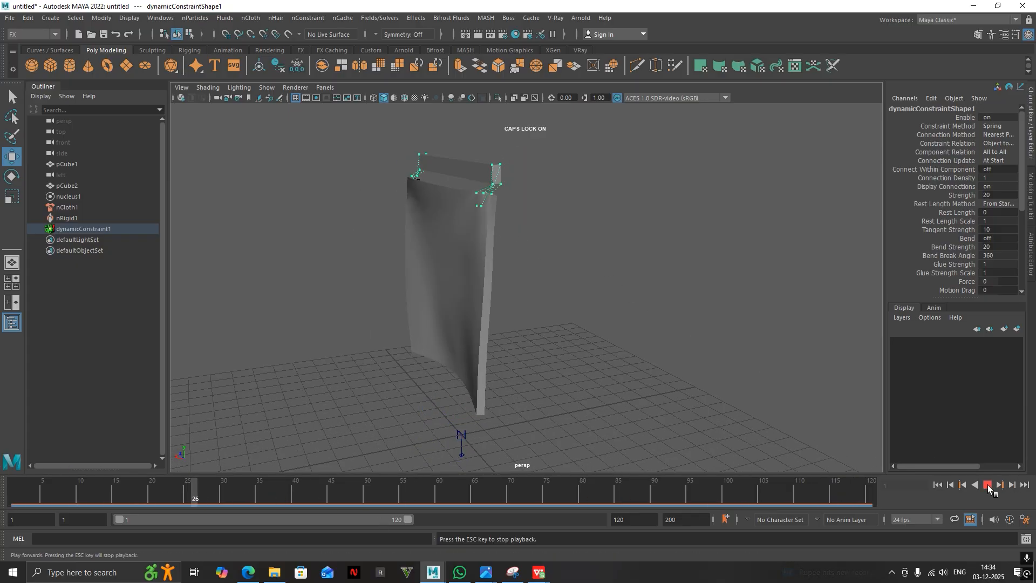
pyautogui.click(988, 485)
pyautogui.moveTo(507, 489); pyautogui.dragTo(6, 459)
pyautogui.keyDown('alt'); pyautogui.moveTo(313, 227); pyautogui.dragTo(509, 220); pyautogui.keyUp('alt')
pyautogui.keyDown('alt'); pyautogui.moveTo(549, 232); pyautogui.dragTo(518, 247, button='middle'); pyautogui.keyUp('alt')
pyautogui.keyDown('alt'); pyautogui.moveTo(518, 248); pyautogui.dragTo(463, 291); pyautogui.keyUp('alt')
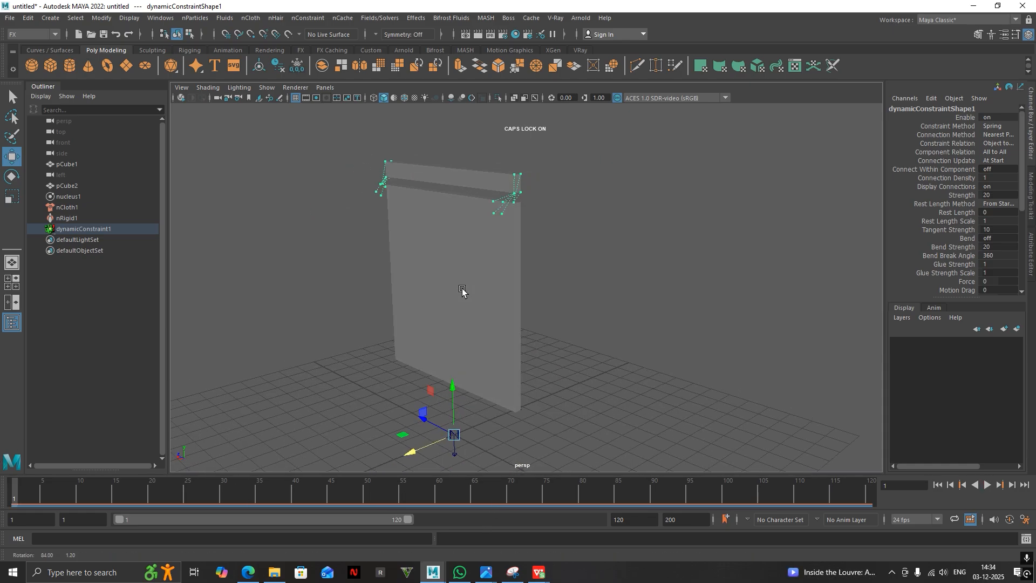
pyautogui.keyDown('alt'); pyautogui.moveTo(601, 324); pyautogui.dragTo(558, 328); pyautogui.keyUp('alt')
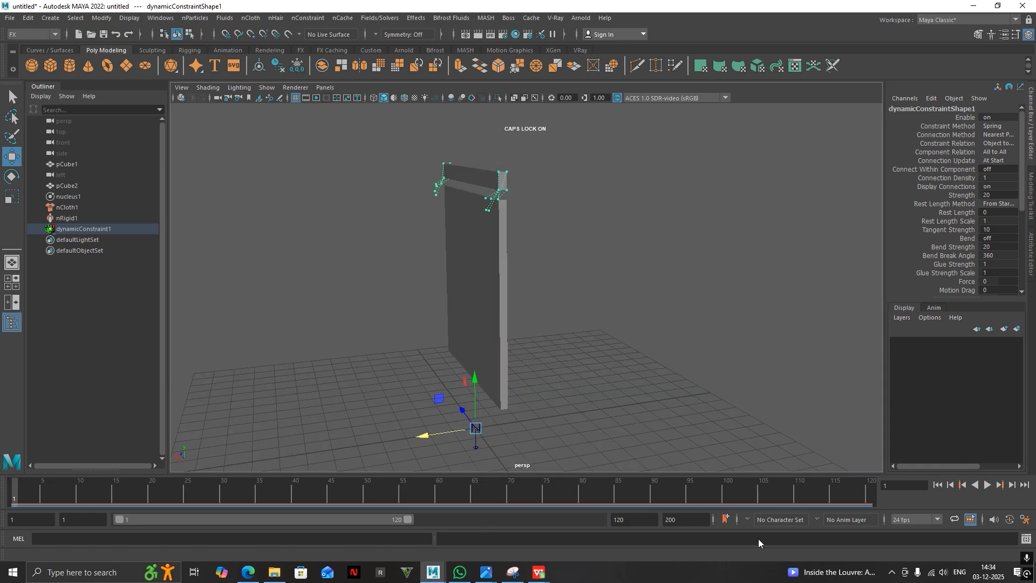
# Set the timeline's playback speed to Play Every Frame, Max Real-time.
pyautogui.rightClick(532, 480)
pyautogui.moveTo(631, 332)
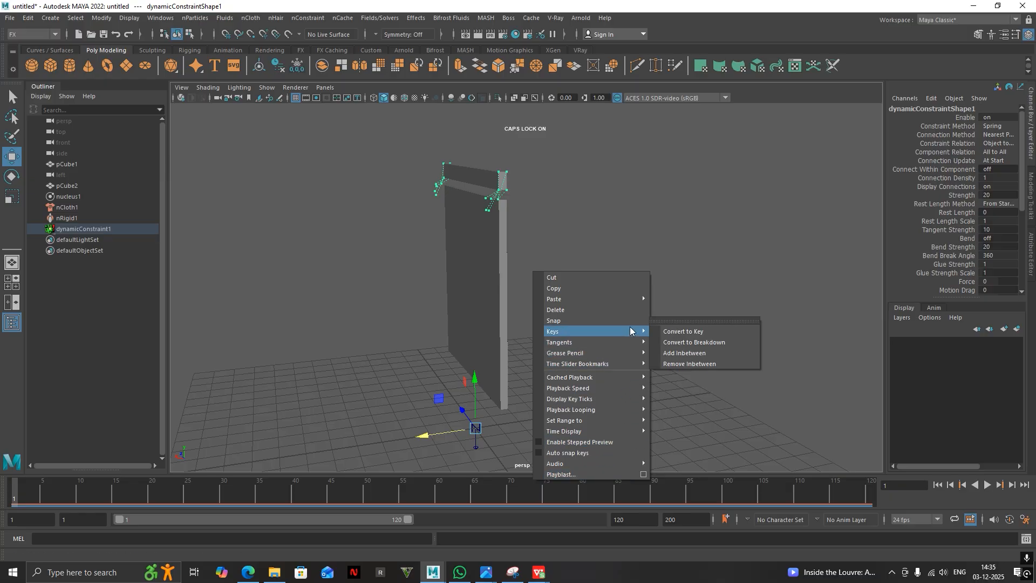
pyautogui.moveTo(640, 414)
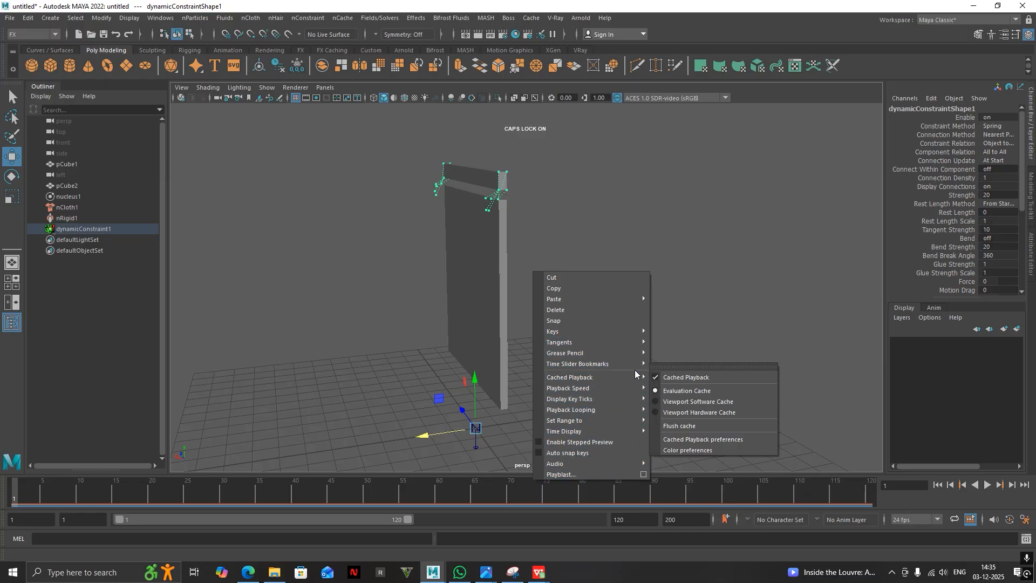
pyautogui.moveTo(642, 389)
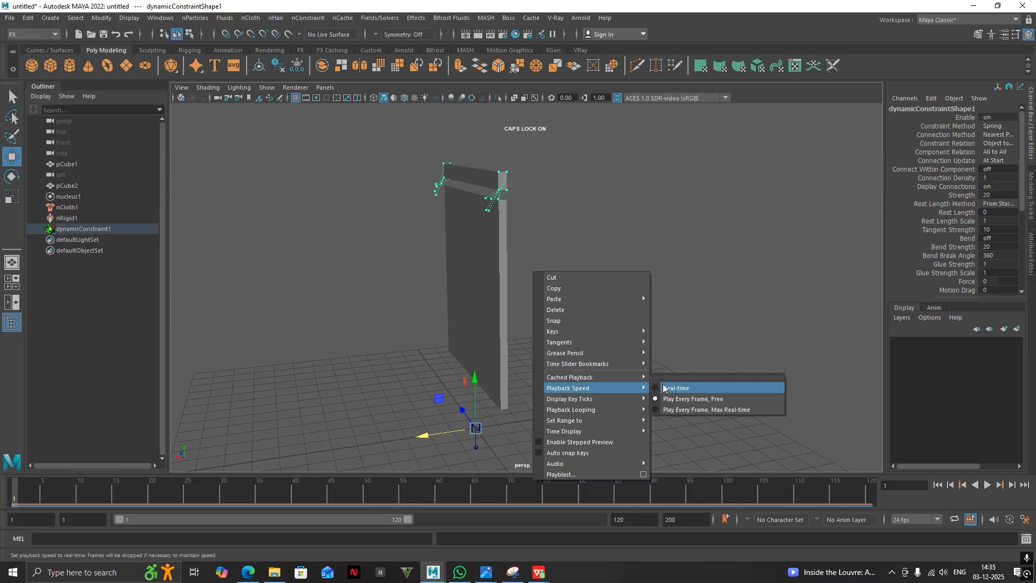
pyautogui.click(679, 412)
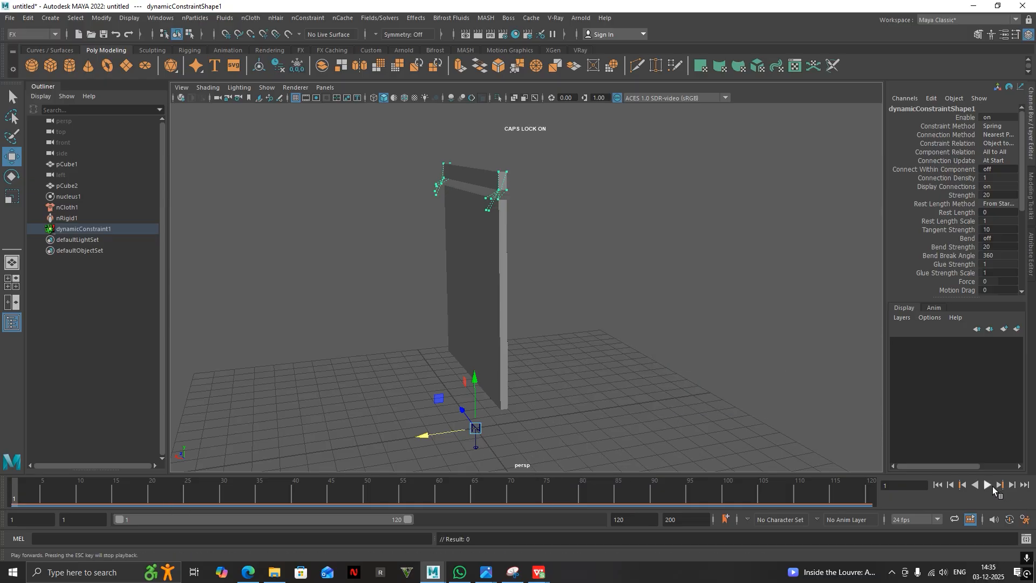
# Replay the simulation at the new playback speed, orbit around the cloth, and rewind to frame 1.
pyautogui.click(993, 487)
pyautogui.moveTo(705, 378)
pyautogui.keyDown('alt'); pyautogui.mouseDown()
pyautogui.moveTo(916, 384)
pyautogui.moveTo(914, 365)
pyautogui.moveTo(694, 381)
pyautogui.mouseUp(); pyautogui.keyUp('alt')
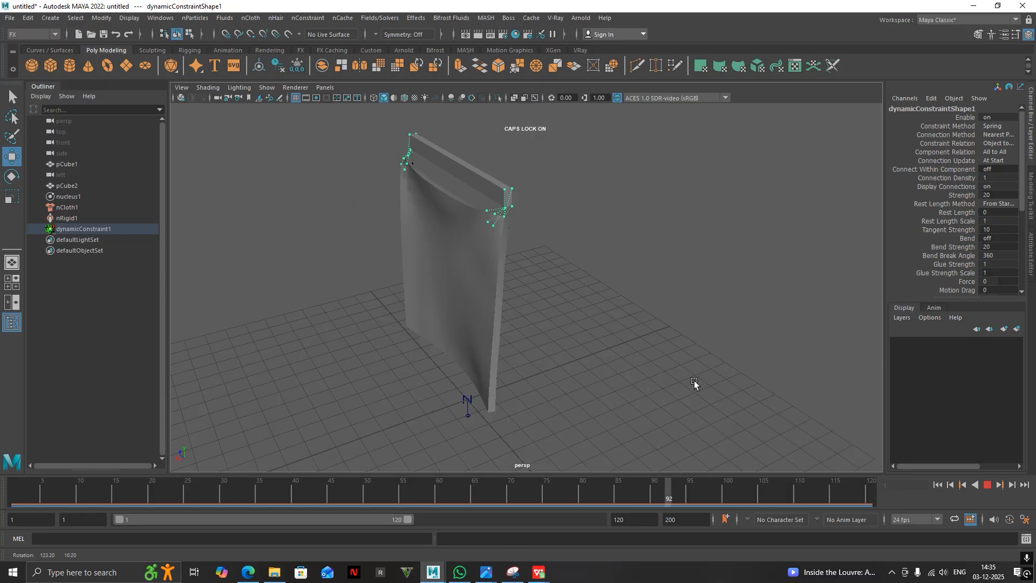
pyautogui.click(990, 487)
pyautogui.moveTo(211, 495); pyautogui.dragTo(1, 490)
pyautogui.keyDown('alt'); pyautogui.moveTo(463, 255); pyautogui.dragTo(587, 256); pyautogui.keyUp('alt')
pyautogui.keyDown('alt'); pyautogui.moveTo(470, 310); pyautogui.dragTo(476, 311, button='middle'); pyautogui.keyUp('alt')
pyautogui.keyDown('alt'); pyautogui.moveTo(476, 310); pyautogui.dragTo(388, 356); pyautogui.keyUp('alt')
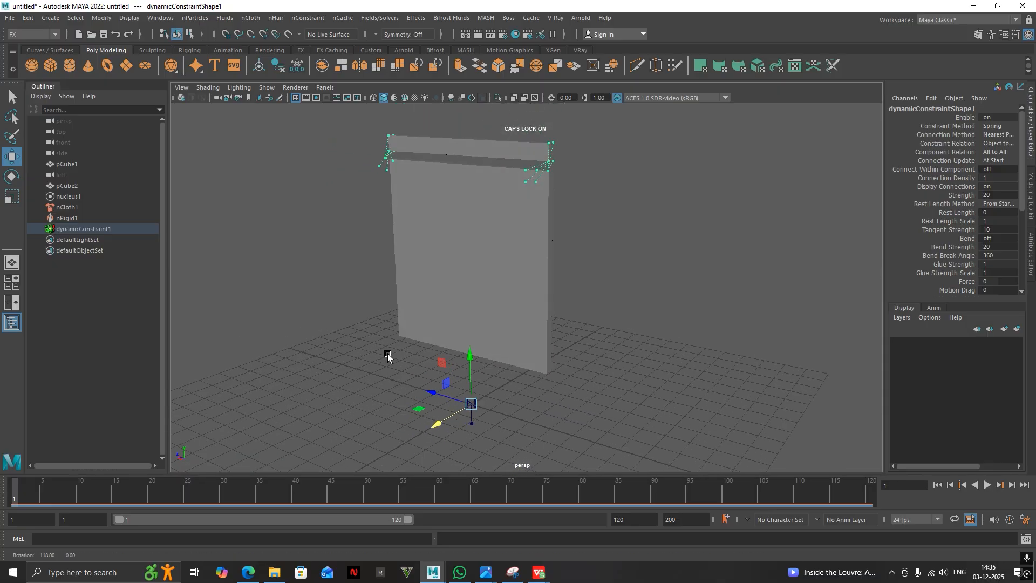
# Add a Component constraint to the whole cloth panel.
pyautogui.keyDown('alt'); pyautogui.moveTo(432, 227); pyautogui.dragTo(429, 280); pyautogui.keyUp('alt')
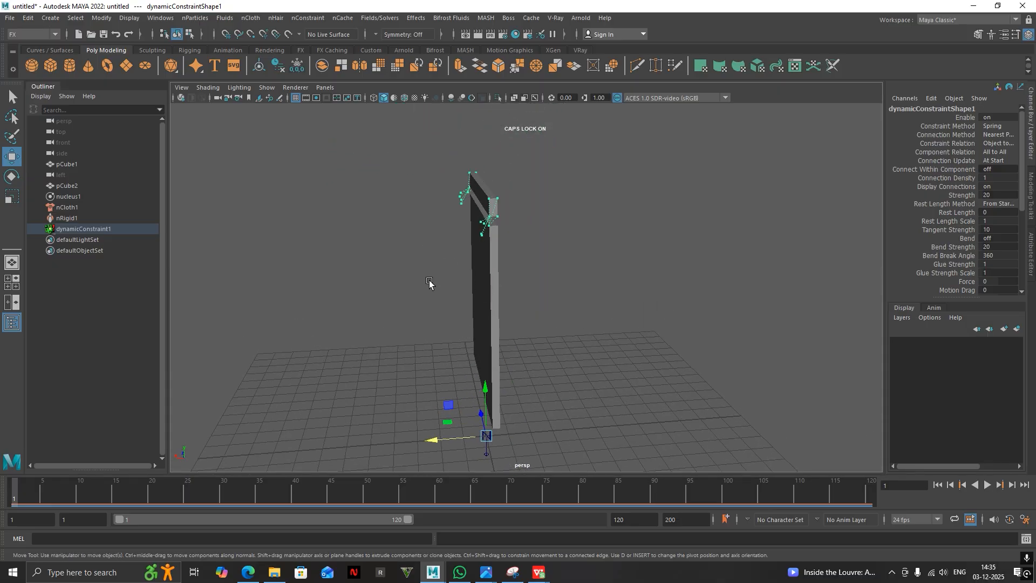
pyautogui.click(484, 253)
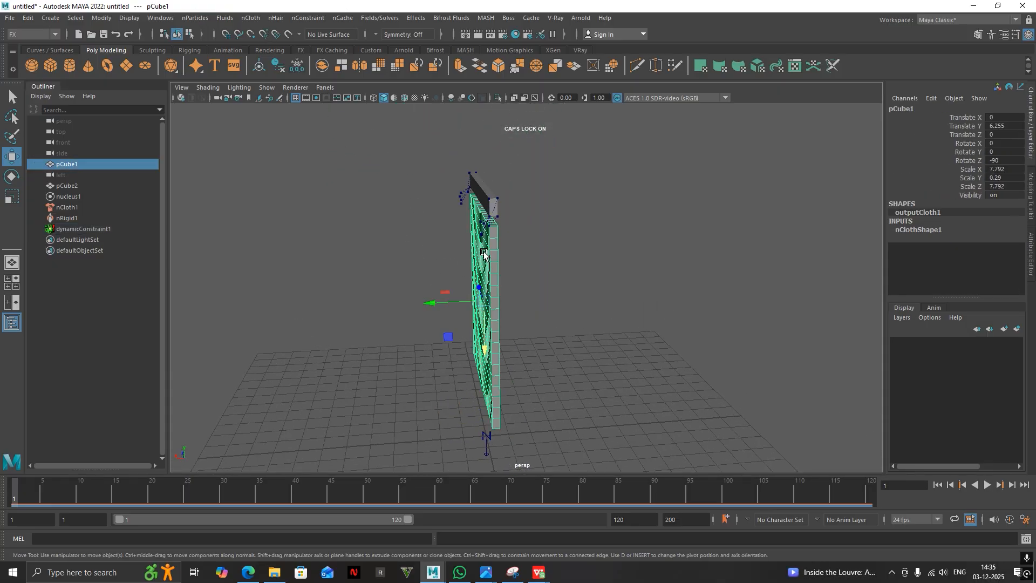
pyautogui.click(305, 18)
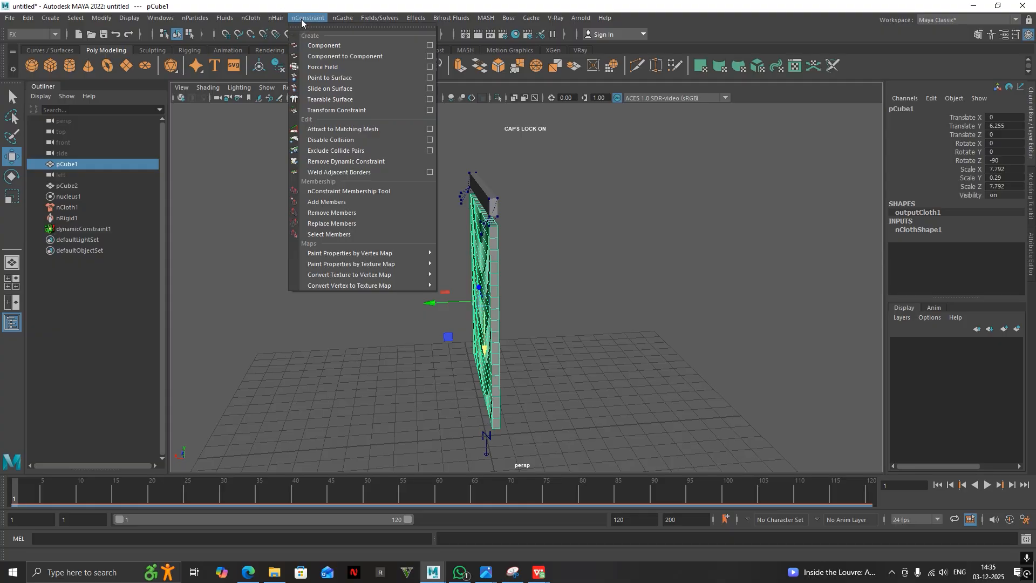
pyautogui.click(324, 46)
# Play the simulation with the Component constraint, examine the cloth's folds from different sides, and rewind to frame 1.
pyautogui.keyDown('alt'); pyautogui.moveTo(556, 277); pyautogui.dragTo(603, 312); pyautogui.keyUp('alt')
pyautogui.keyDown('alt'); pyautogui.moveTo(611, 231); pyautogui.dragTo(579, 363); pyautogui.keyUp('alt')
pyautogui.keyDown('alt'); pyautogui.moveTo(504, 266); pyautogui.dragTo(594, 367); pyautogui.keyUp('alt')
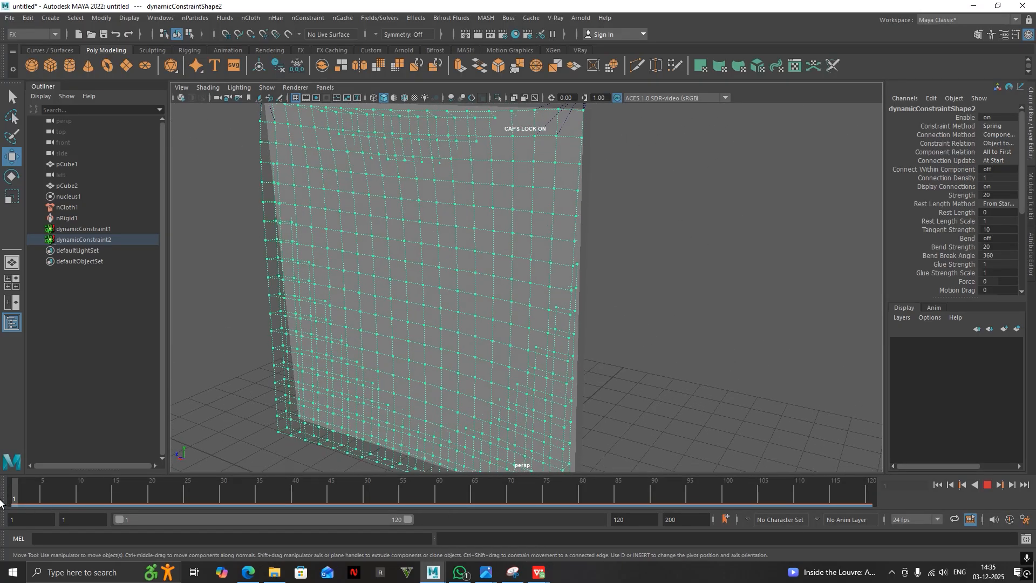
pyautogui.click(988, 485)
pyautogui.keyDown('alt'); pyautogui.moveTo(731, 290); pyautogui.dragTo(775, 279); pyautogui.keyUp('alt')
pyautogui.keyDown('alt'); pyautogui.moveTo(534, 354); pyautogui.dragTo(604, 329); pyautogui.keyUp('alt')
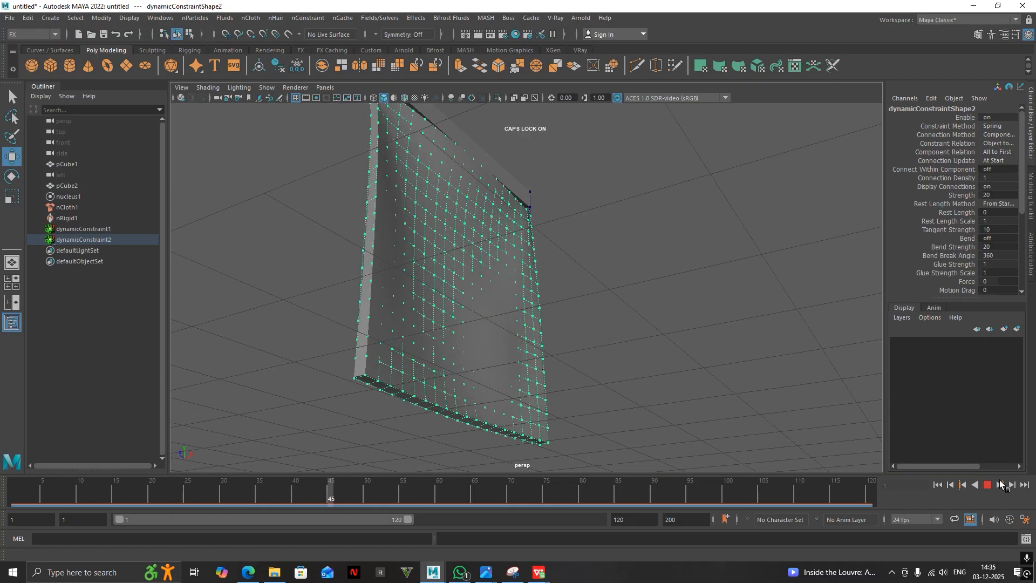
pyautogui.moveTo(258, 491); pyautogui.dragTo(3, 497)
pyautogui.keyDown('alt'); pyautogui.moveTo(605, 302); pyautogui.dragTo(480, 372); pyautogui.keyUp('alt')
# Set the Strength of the panel's Component constraint, dynamicConstraint2, to 125.275.
pyautogui.click(620, 297)
pyautogui.click(83, 240)
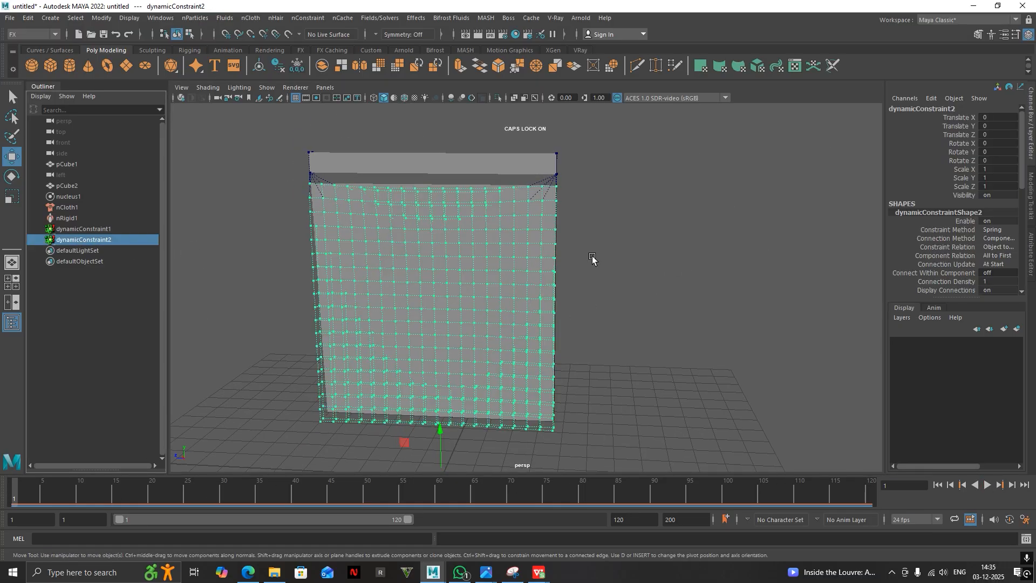
pyautogui.click(1032, 260)
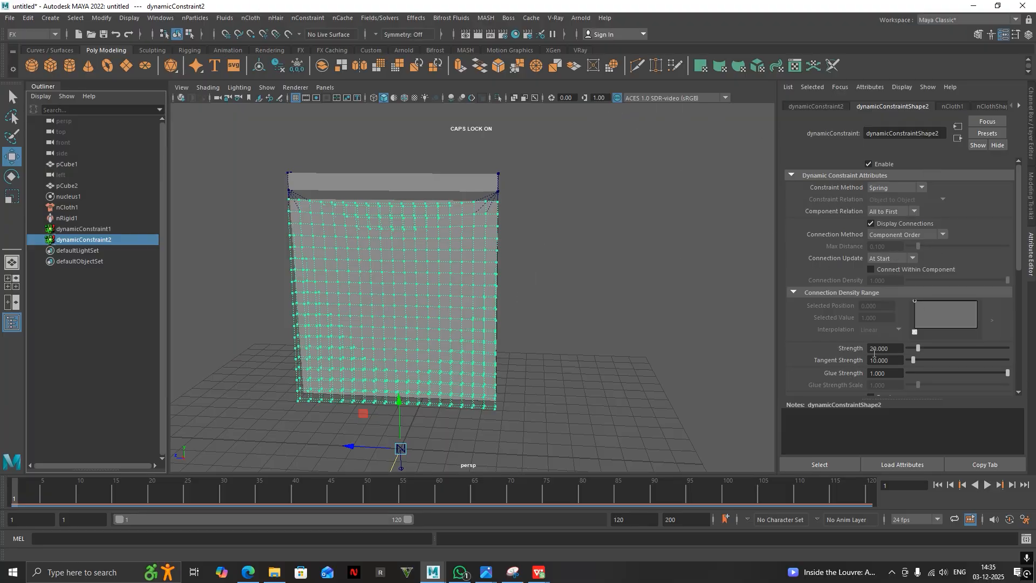
pyautogui.moveTo(923, 347); pyautogui.dragTo(970, 351)
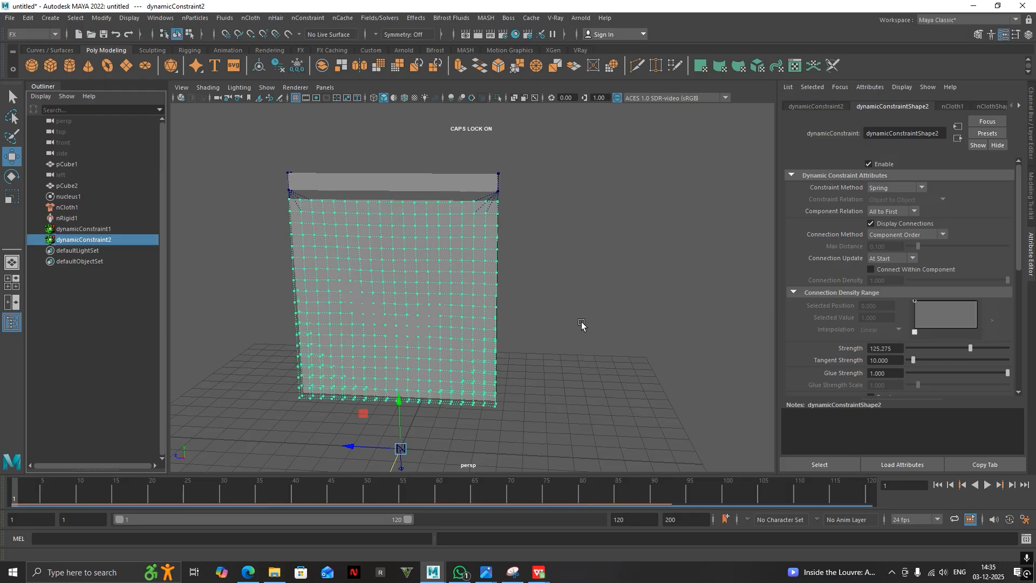
# Replay the simulation with the stronger constraint, view the cloth from the side, and stop playback.
pyautogui.keyDown('alt'); pyautogui.moveTo(582, 324); pyautogui.dragTo(511, 322); pyautogui.keyUp('alt')
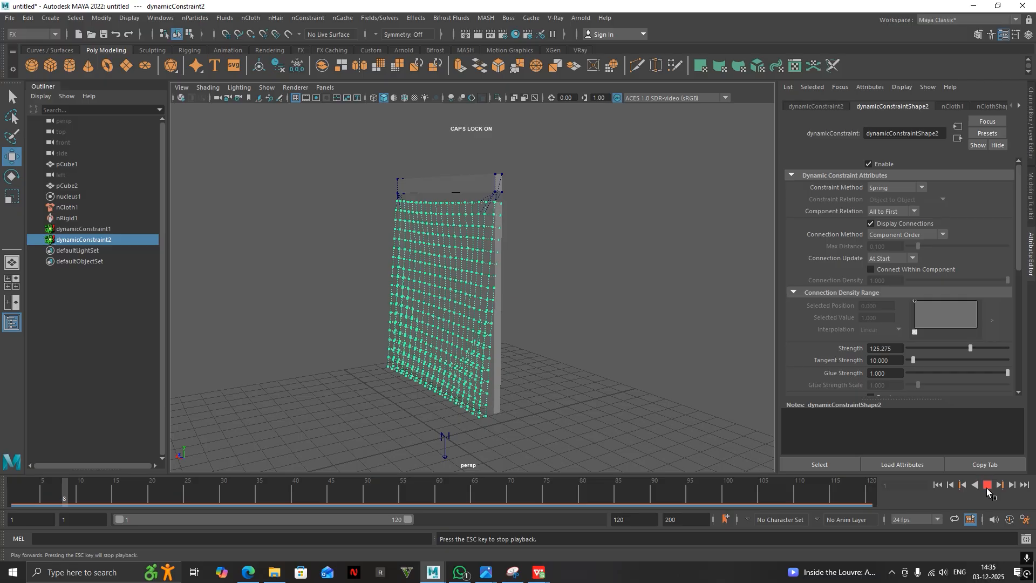
pyautogui.keyDown('alt'); pyautogui.moveTo(694, 422); pyautogui.dragTo(669, 406); pyautogui.keyUp('alt')
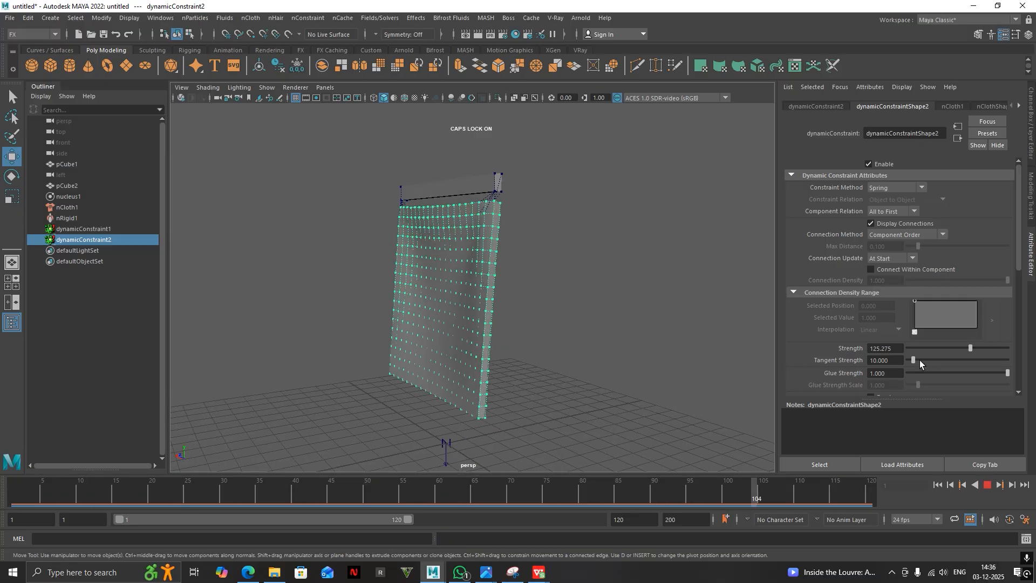
pyautogui.scroll(-3, 918, 361)
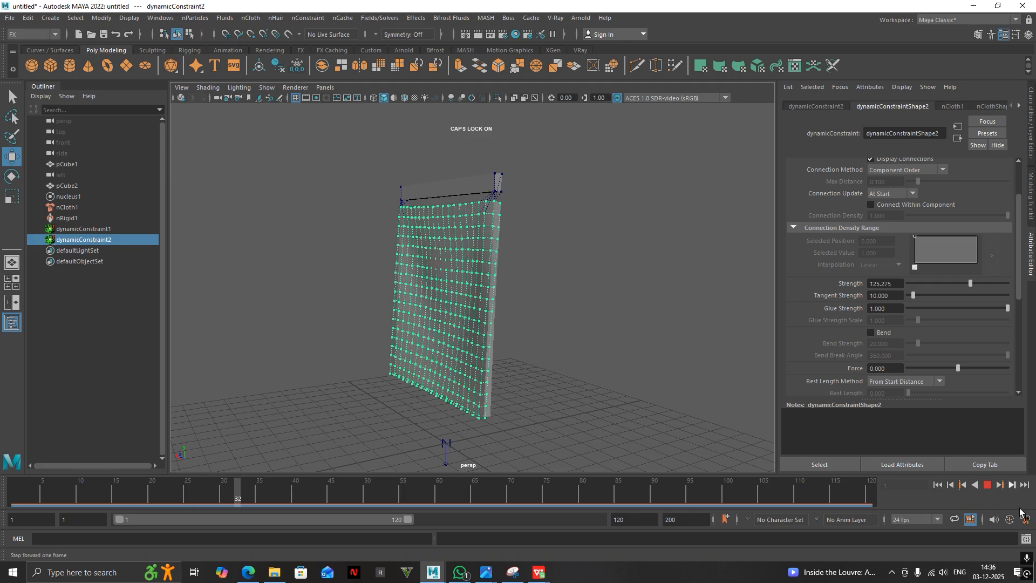
pyautogui.click(986, 486)
# Set the Component constraint's Force to 5.604 and replay the simulation from frame 1.
pyautogui.moveTo(958, 370); pyautogui.dragTo(983, 370)
pyautogui.click(4, 498)
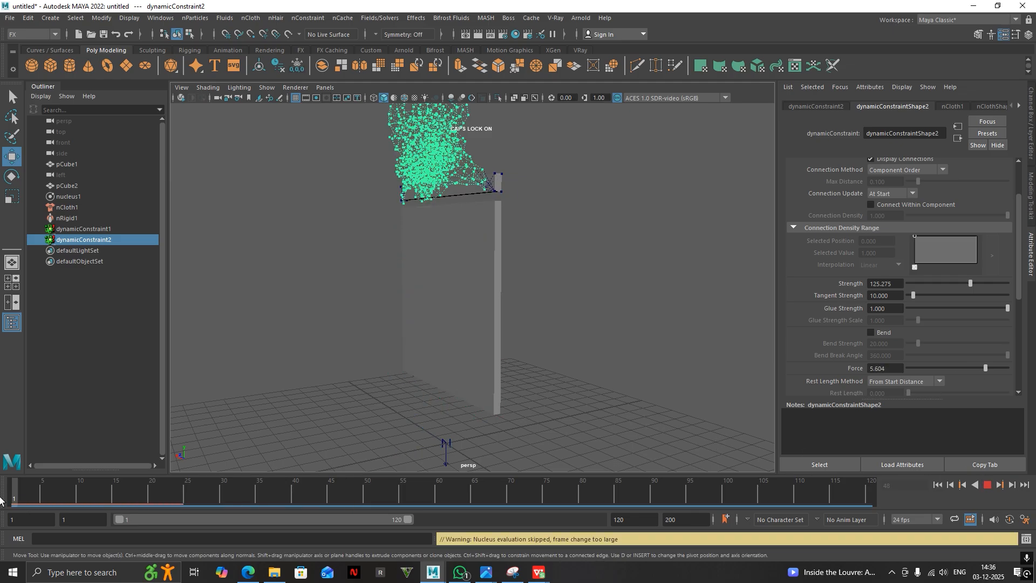
pyautogui.click(990, 485)
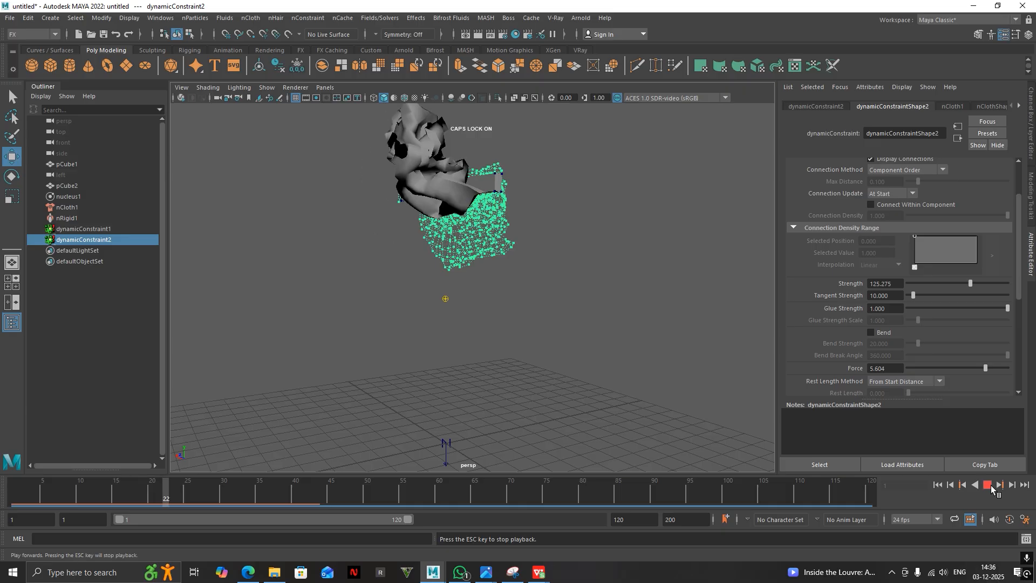
# Set the Component constraint's Force to -2.747 and replay the simulation from frame 1.
pyautogui.click(981, 368)
pyautogui.click(945, 368)
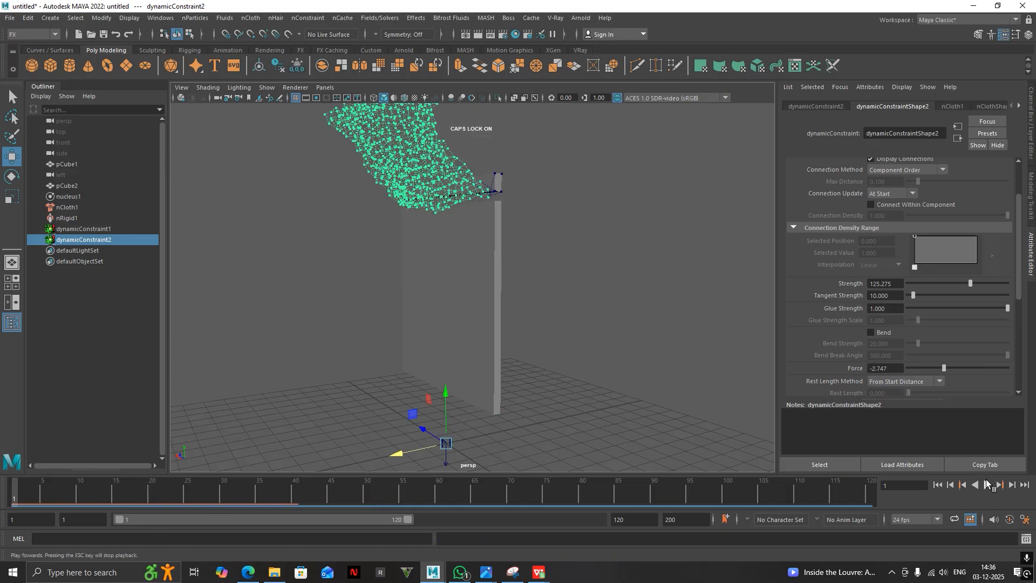
pyautogui.click(988, 485)
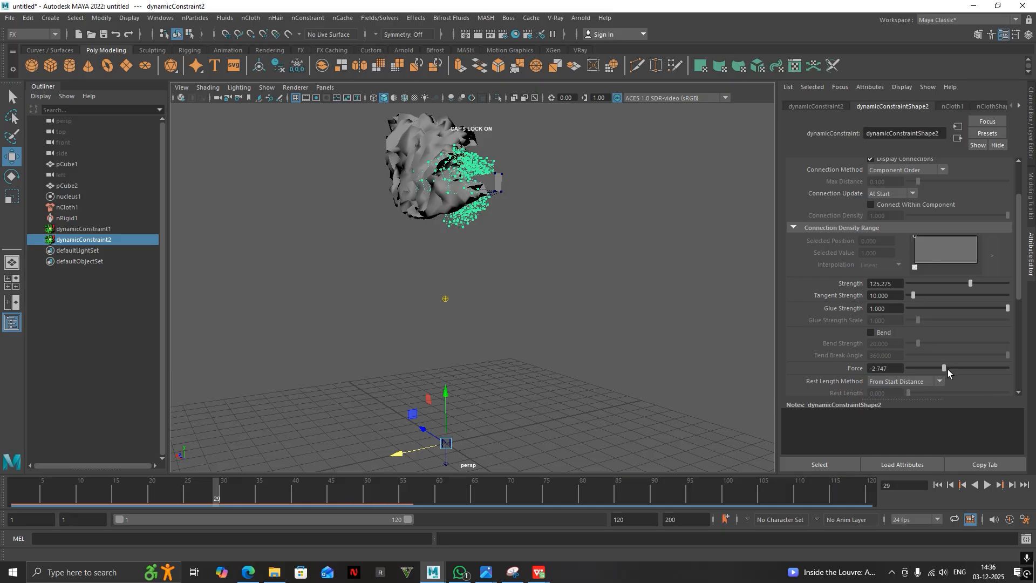
# Set the Component constraint's Force to -7.692, play the simulation briefly, and rewind to frame 1.
pyautogui.click(919, 369)
pyautogui.click(988, 485)
pyautogui.click(988, 488)
pyautogui.moveTo(133, 492); pyautogui.dragTo(0, 491)
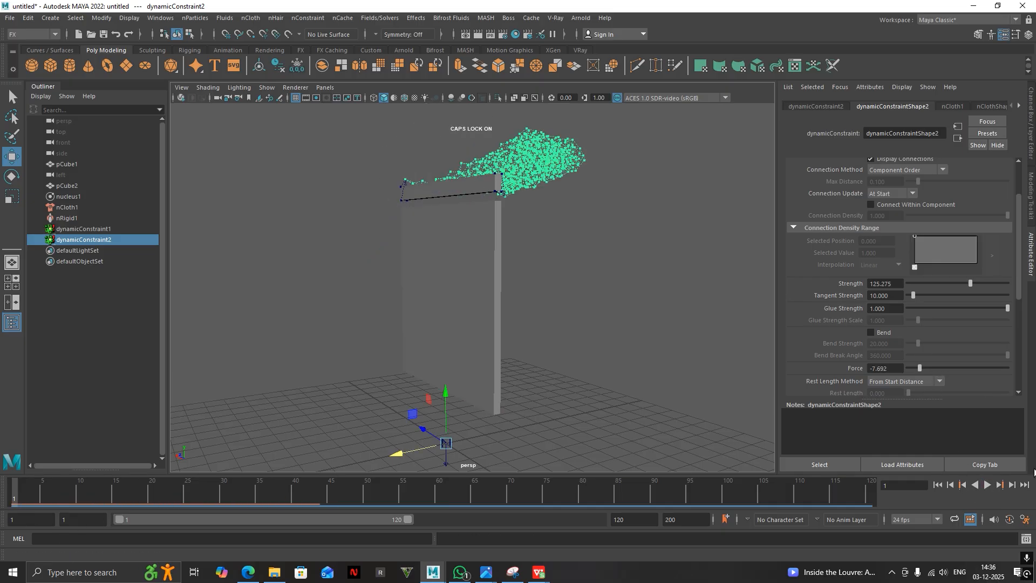
# Replay the simulation up to about frame 21 and set the Component constraint's Strength to 50.549.
pyautogui.click(988, 485)
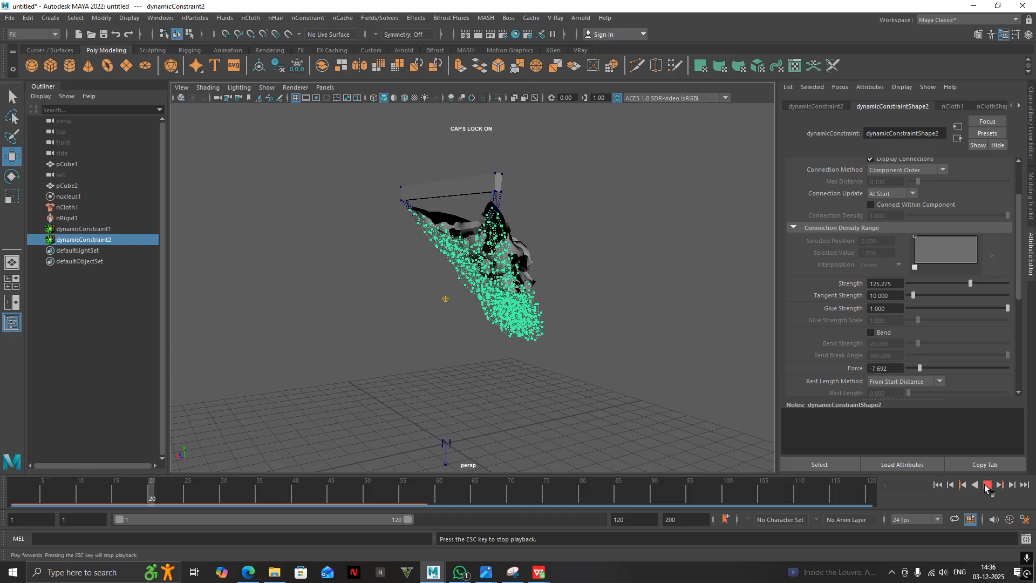
pyautogui.click(988, 484)
pyautogui.moveTo(963, 282); pyautogui.dragTo(932, 280)
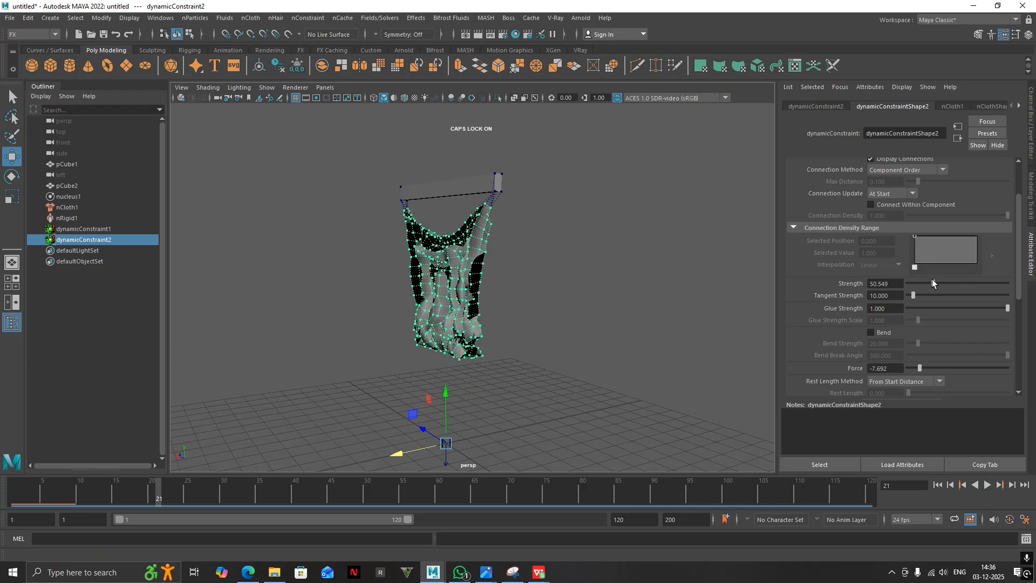
# Rewind to frame 1 and replay the cloth simulation up to about frame 68.
pyautogui.click(0, 501)
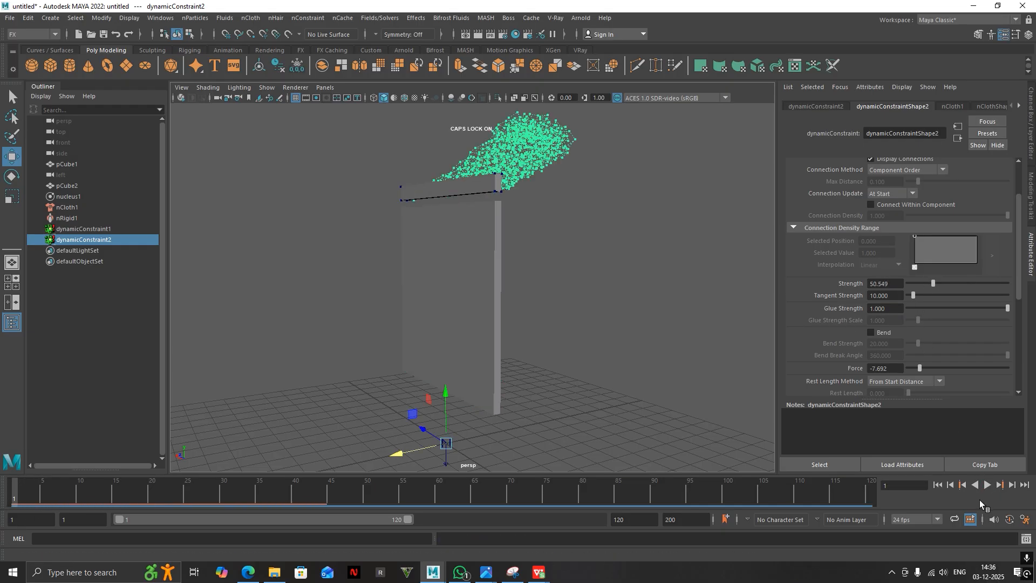
pyautogui.click(987, 484)
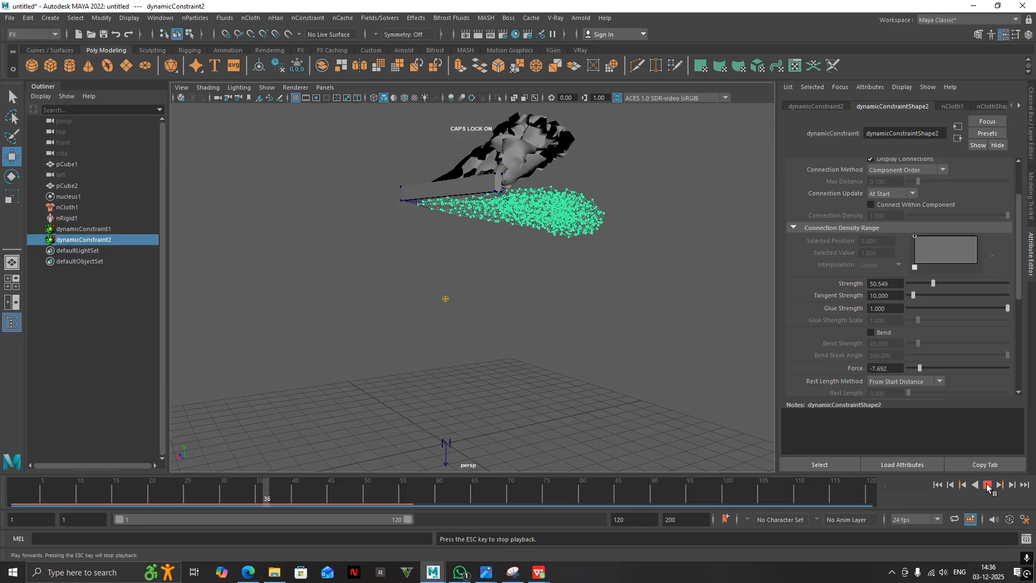
pyautogui.click(987, 484)
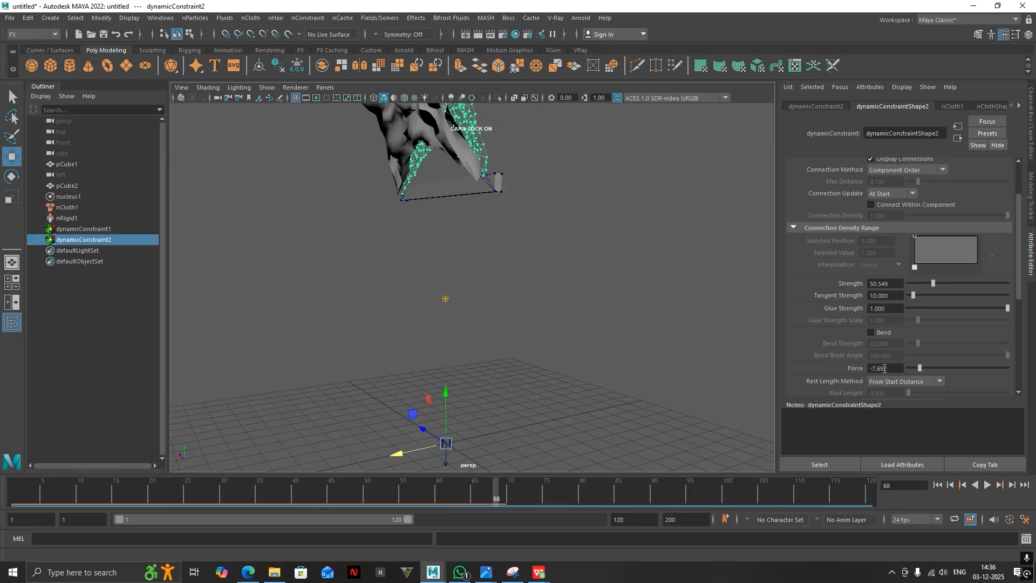
# Set the Component constraint's Force to 0 and replay the simulation from frame 1.
pyautogui.write('0')
pyautogui.press('Return')
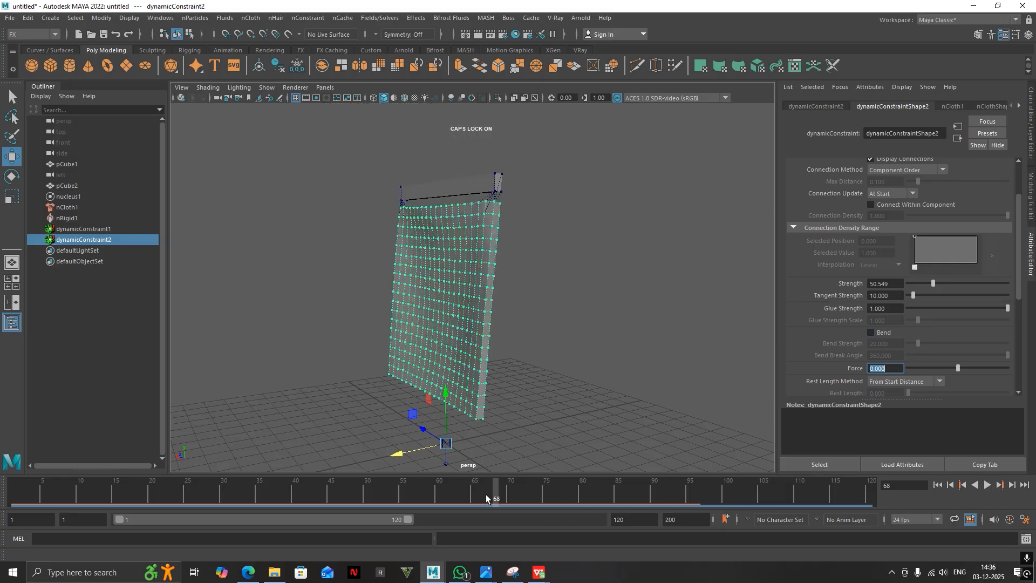
pyautogui.click(939, 484)
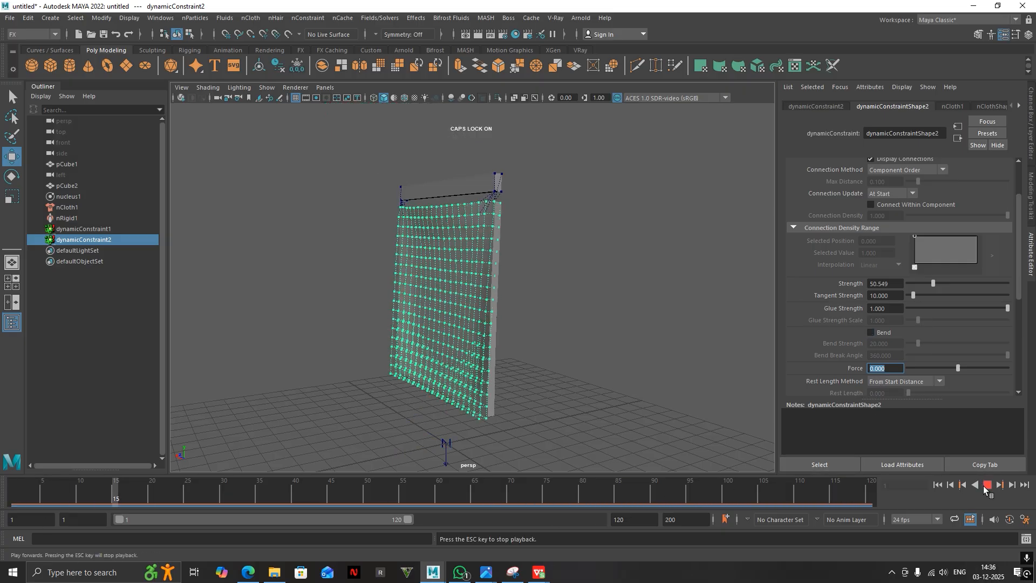
# Set the Component constraint's Force to 0.440, replay the simulation, and inspect the cloth from several angles at about frame 30.
pyautogui.click(960, 368)
pyautogui.click(988, 484)
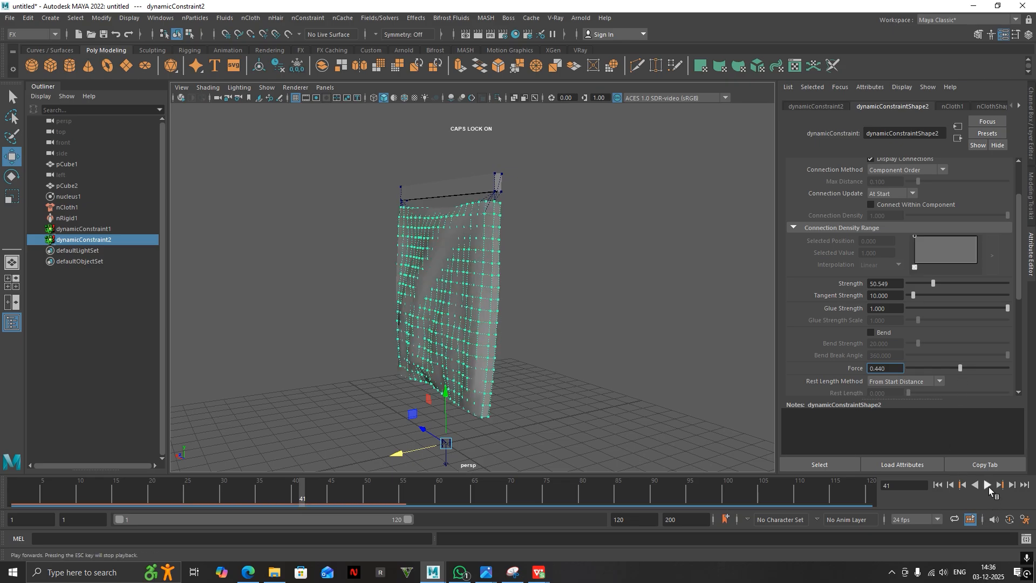
pyautogui.keyDown('alt'); pyautogui.moveTo(485, 367); pyautogui.dragTo(352, 372); pyautogui.keyUp('alt')
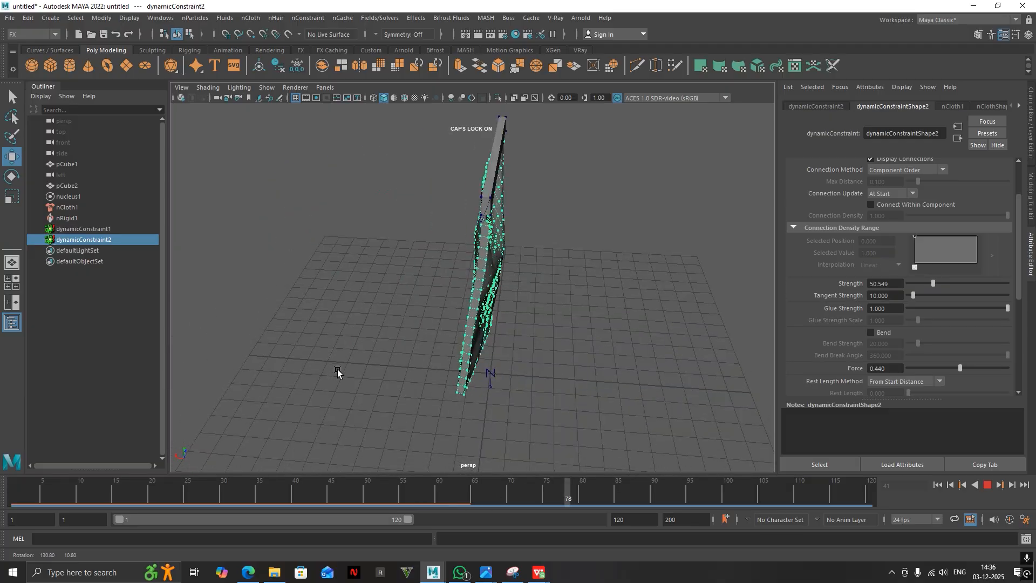
pyautogui.moveTo(578, 502); pyautogui.dragTo(78, 494)
pyautogui.keyDown('alt'); pyautogui.moveTo(459, 362); pyautogui.dragTo(681, 326); pyautogui.keyUp('alt')
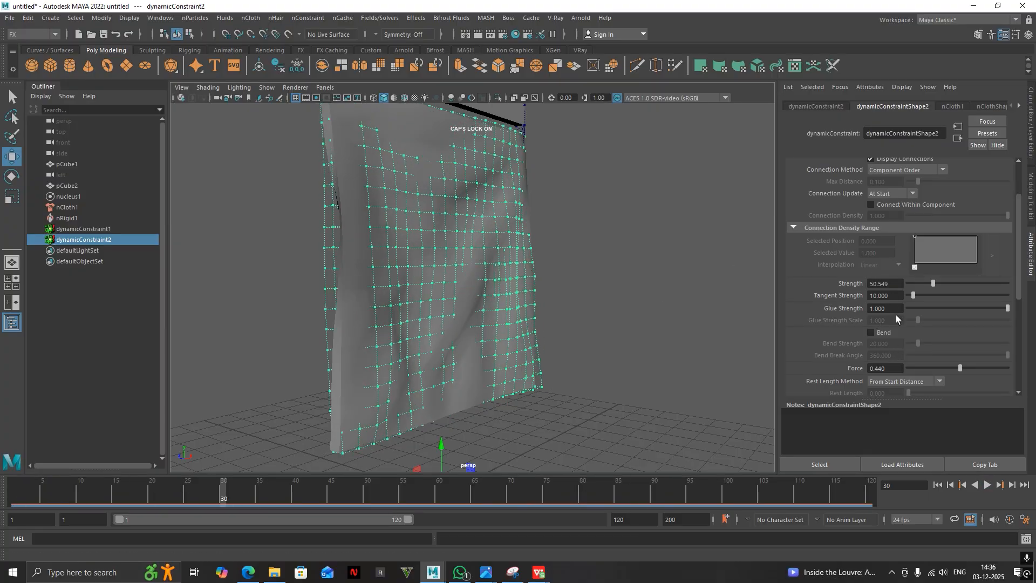
# Set the Component constraint's Glue Strength to 0 and Glue Strength Scale to 3.736, replaying the simulation from frame 1.
pyautogui.moveTo(976, 307); pyautogui.dragTo(905, 310)
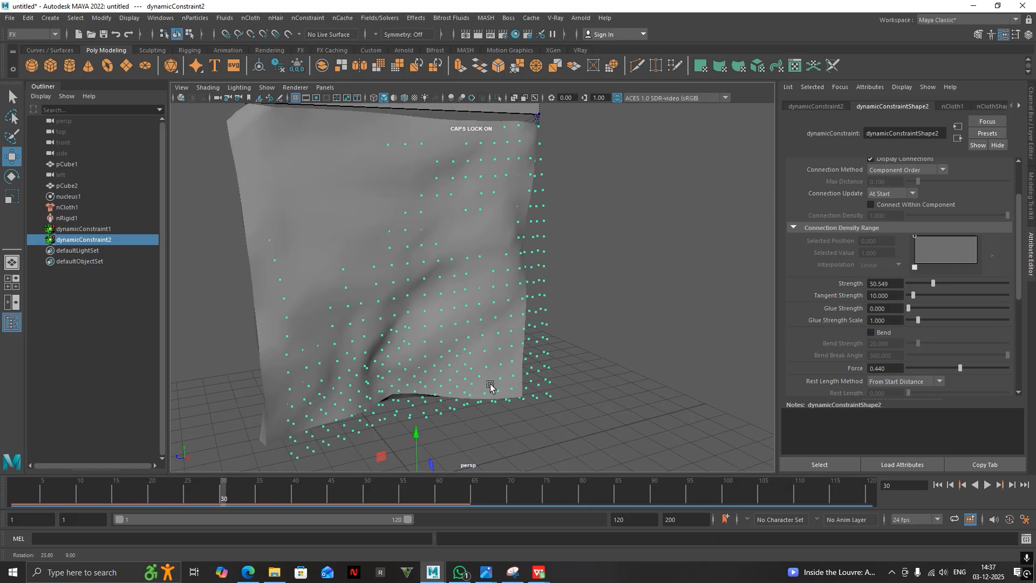
pyautogui.click(987, 486)
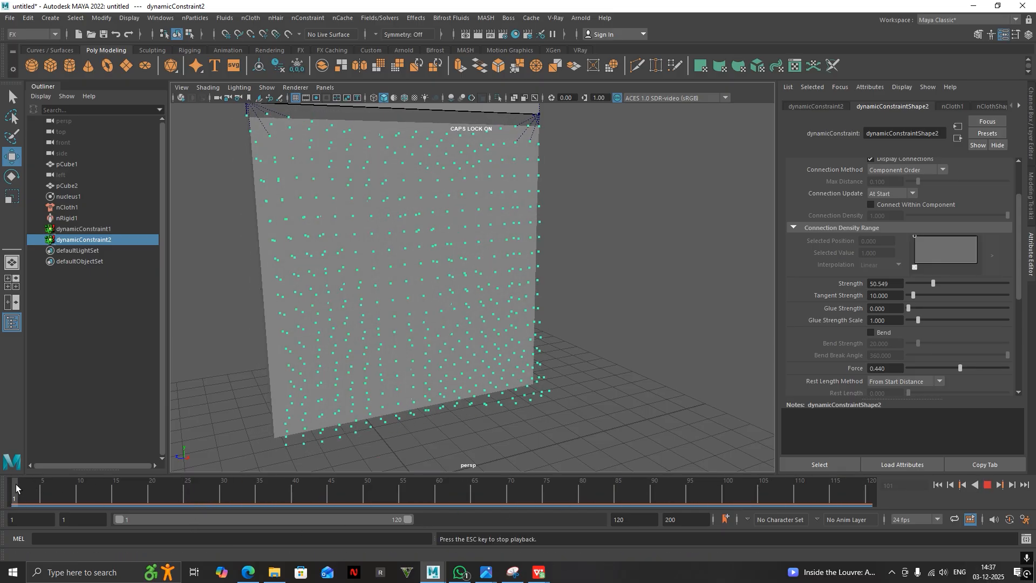
pyautogui.moveTo(918, 320); pyautogui.dragTo(945, 319)
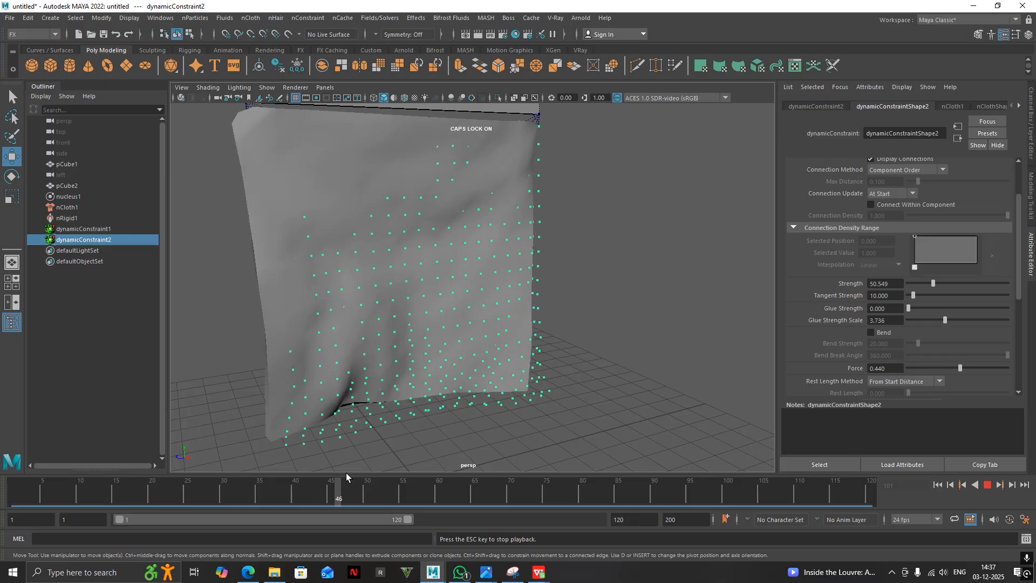
pyautogui.click(989, 486)
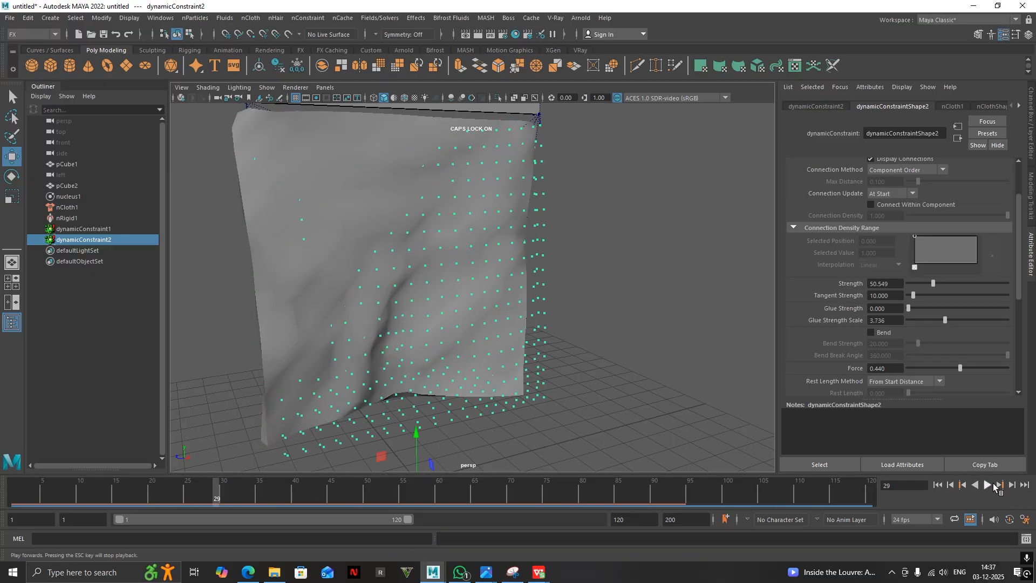
pyautogui.hotkey('alt', 'shift', 'v')
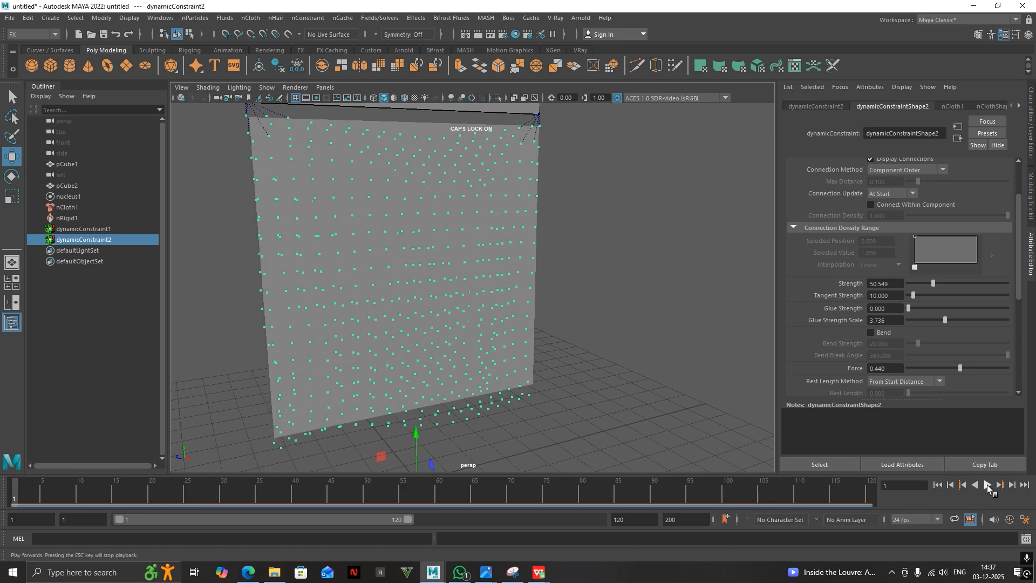
pyautogui.click(989, 486)
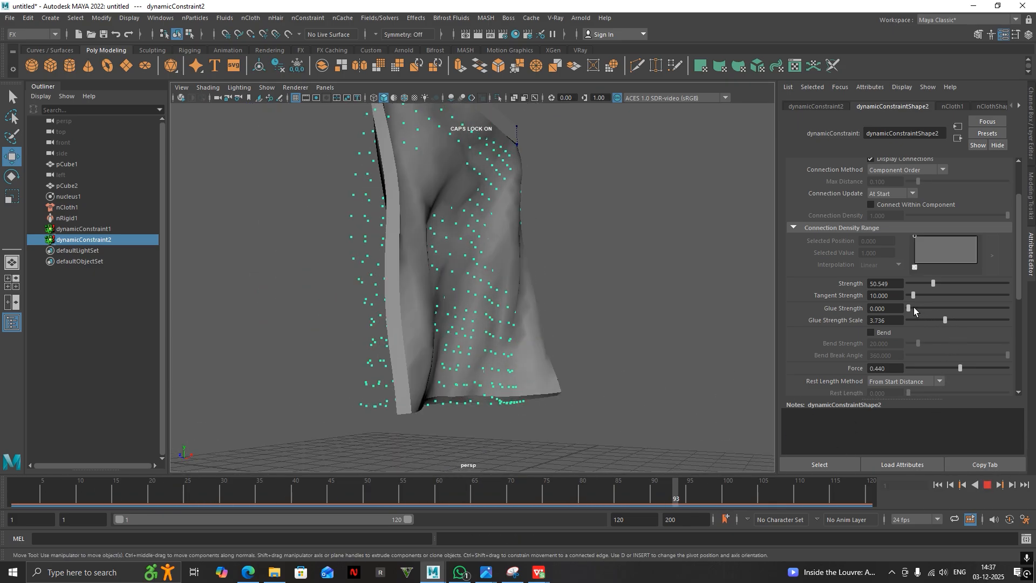
# Set the Component constraint's Glue Strength to 0.247 and replay the simulation from frame 1 to about frame 55.
pyautogui.moveTo(915, 307); pyautogui.dragTo(932, 309)
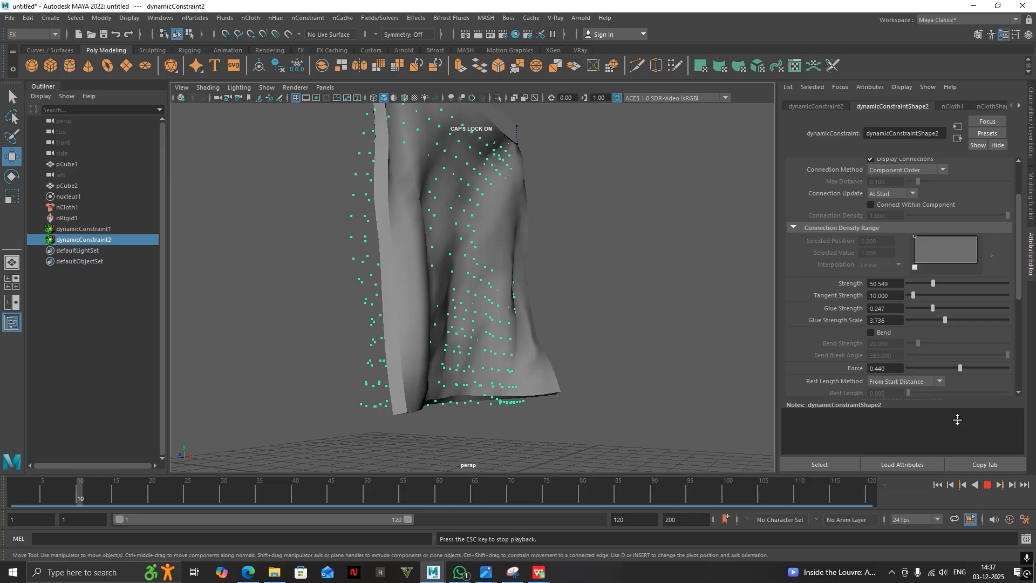
pyautogui.click(13, 491)
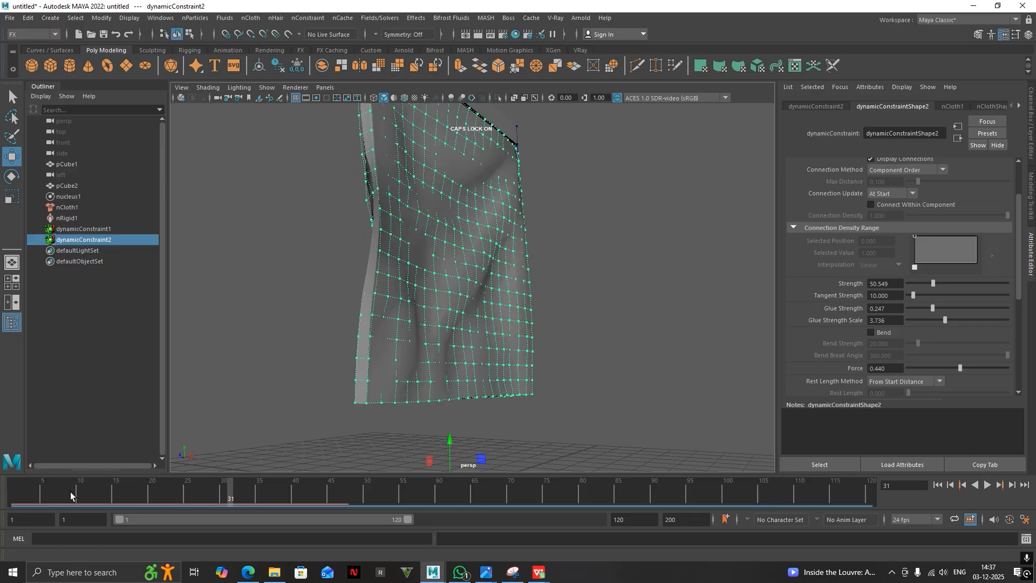
pyautogui.click(986, 485)
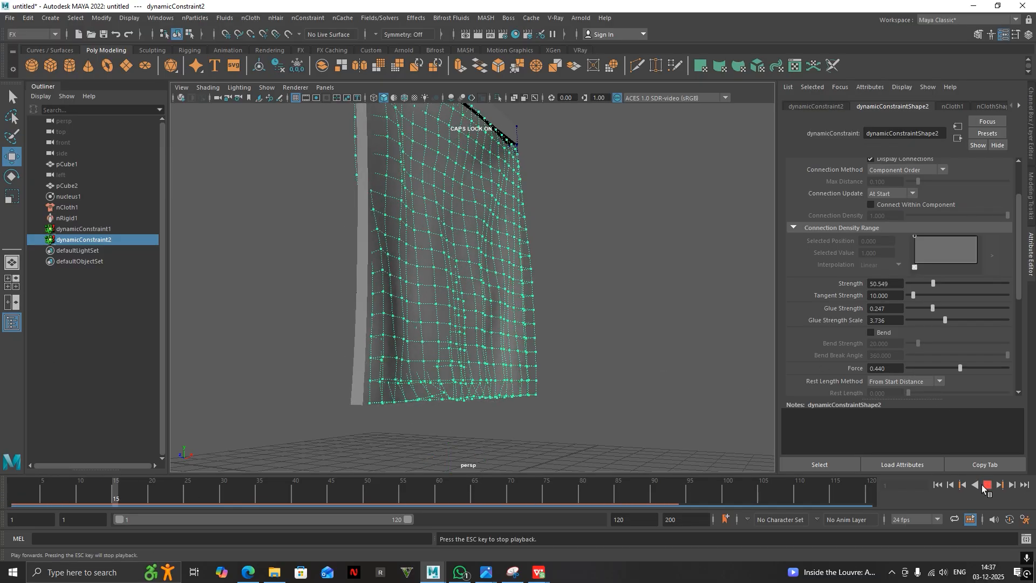
pyautogui.click(986, 485)
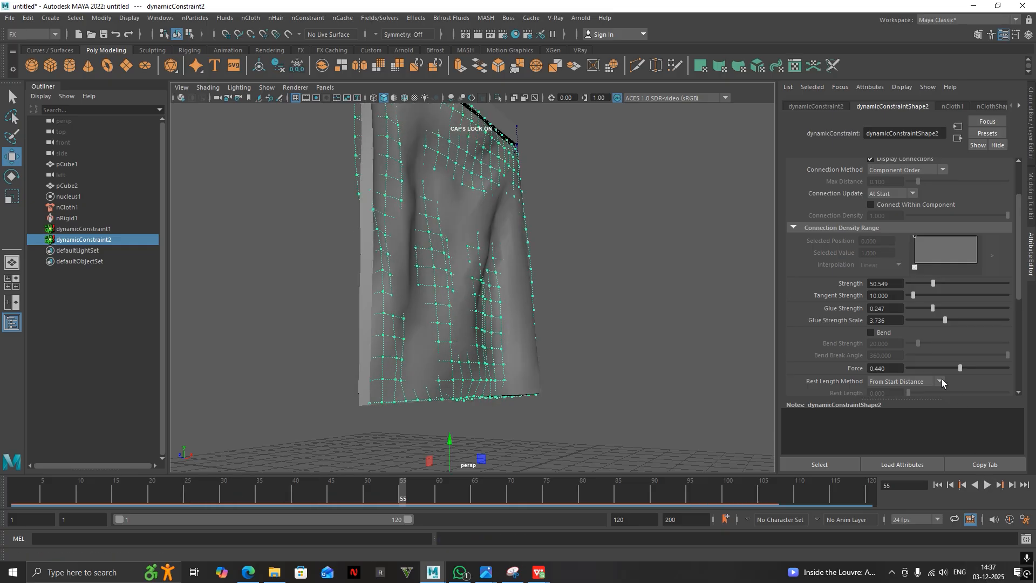
# Change the Component constraint's Constraint Method to Weld and replay the simulation from frame 1 to about frame 36.
pyautogui.scroll(-6, 930, 356)
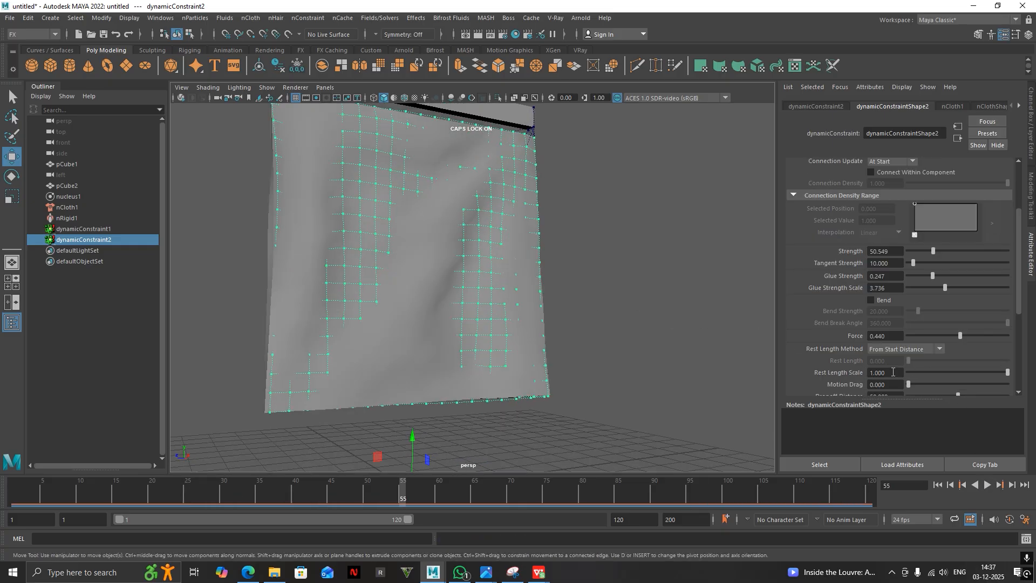
pyautogui.scroll(10, 892, 372)
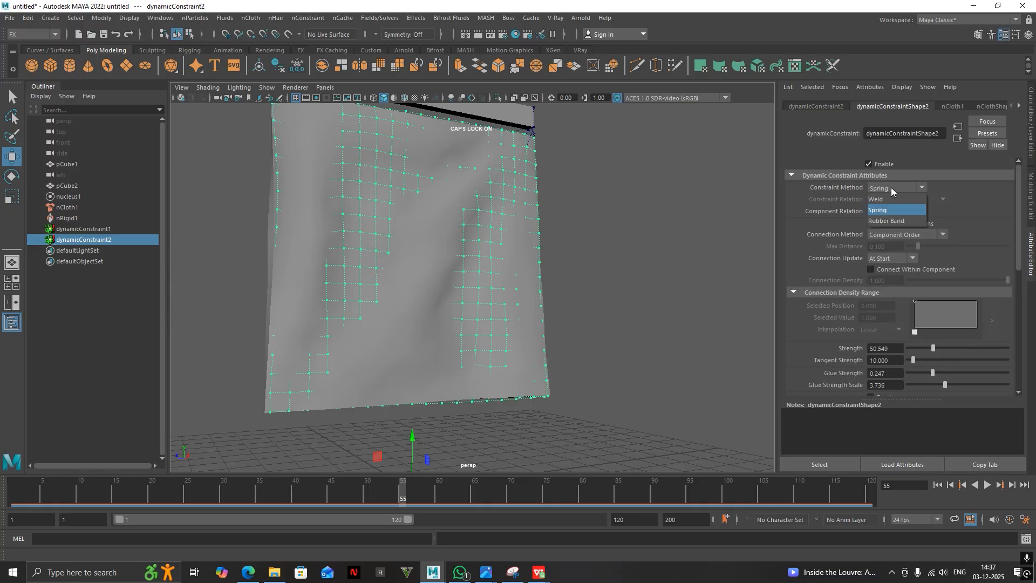
pyautogui.click(885, 199)
pyautogui.click(1, 497)
pyautogui.hotkey('alt', 'v')
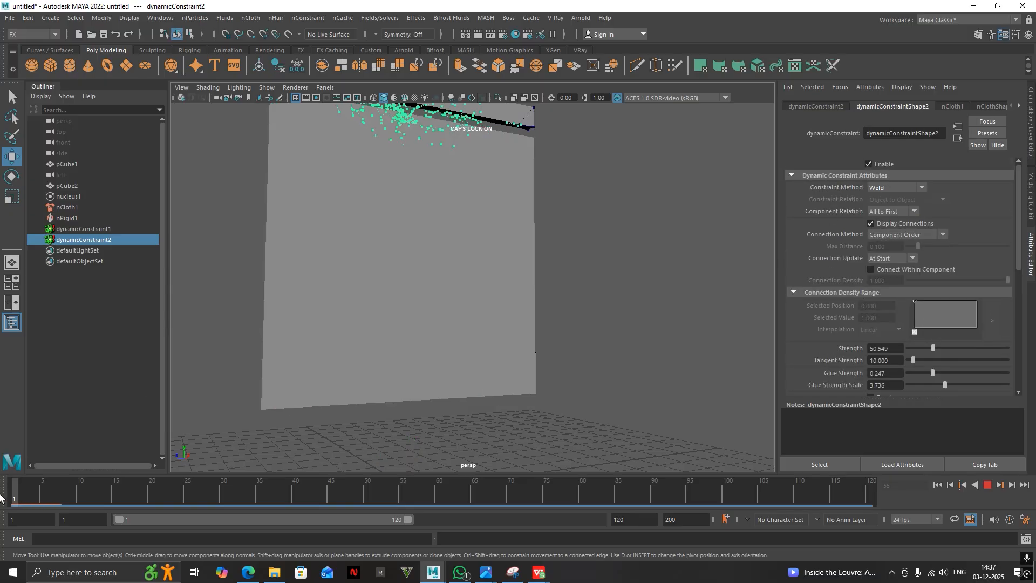
pyautogui.click(989, 489)
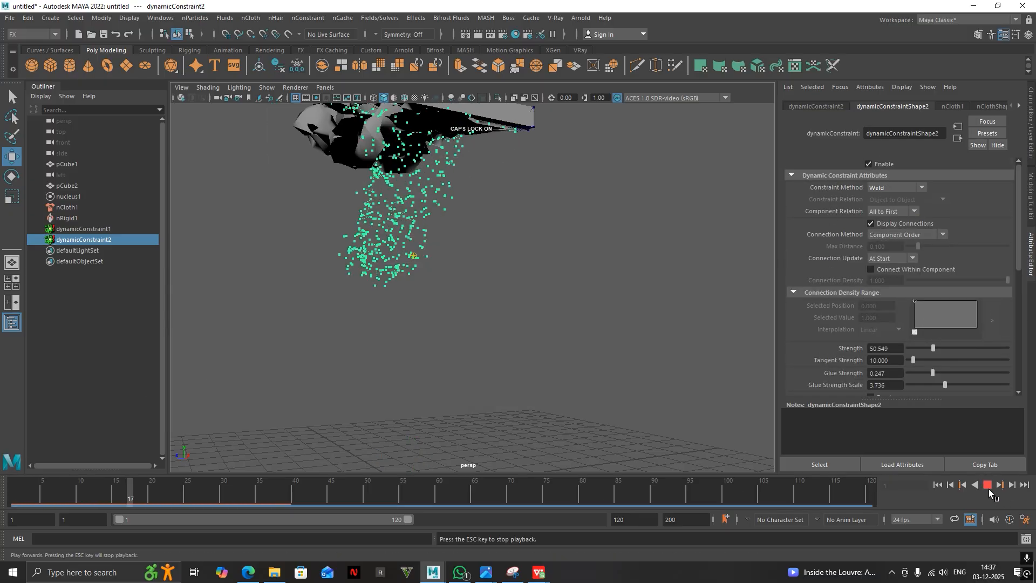
pyautogui.click(989, 489)
pyautogui.keyDown('alt'); pyautogui.moveTo(493, 171); pyautogui.dragTo(550, 317, button='middle'); pyautogui.keyUp('alt')
pyautogui.keyDown('alt'); pyautogui.moveTo(550, 317); pyautogui.dragTo(833, 215); pyautogui.keyUp('alt')
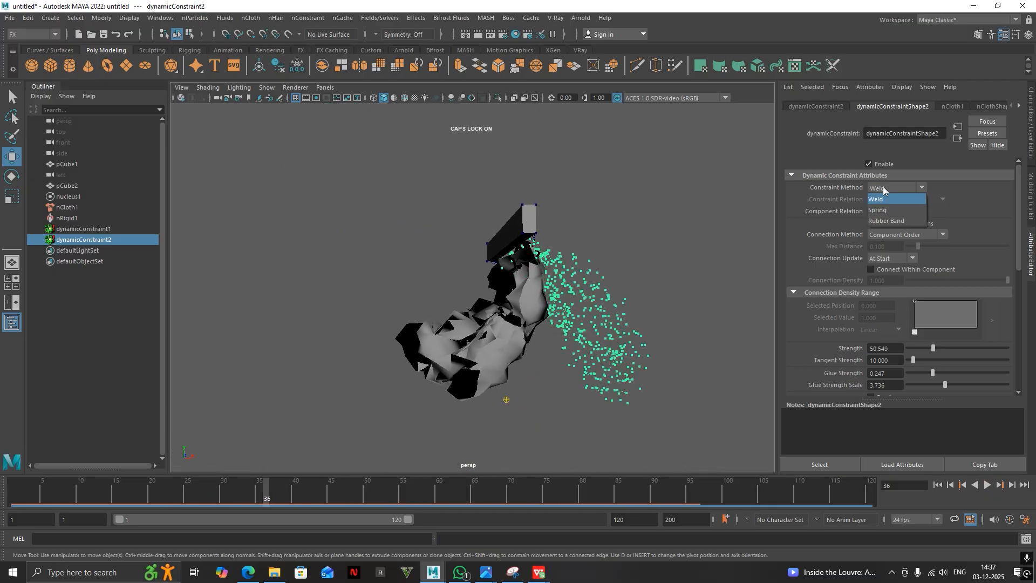
# Change the Component constraint's Constraint Method to Rubber Band, replay the simulation from frame 1 to about frame 44, and inspect the cloth.
pyautogui.click(889, 220)
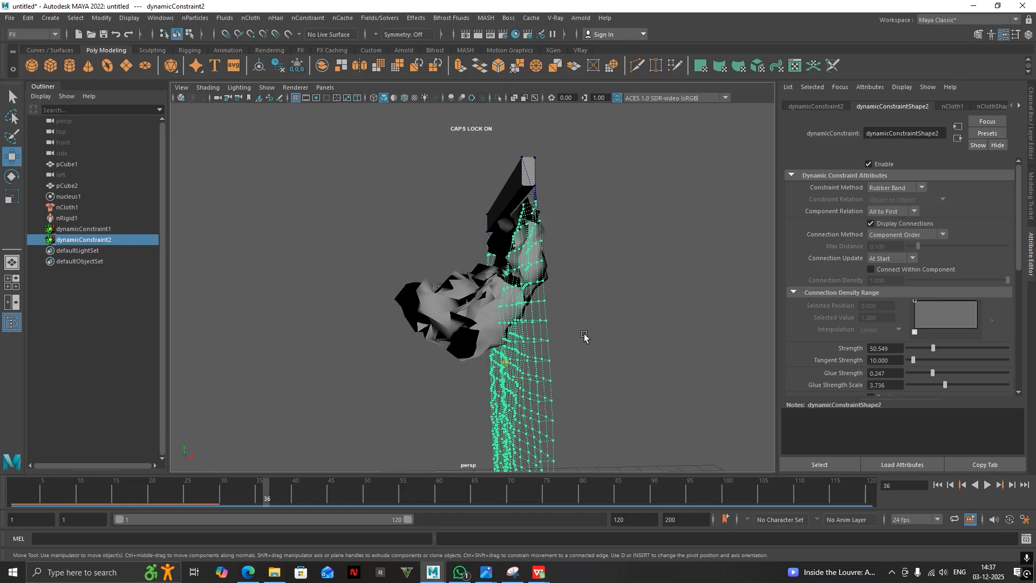
pyautogui.keyDown('alt'); pyautogui.moveTo(585, 335); pyautogui.dragTo(421, 362); pyautogui.keyUp('alt')
pyautogui.moveTo(58, 497); pyautogui.dragTo(13, 497)
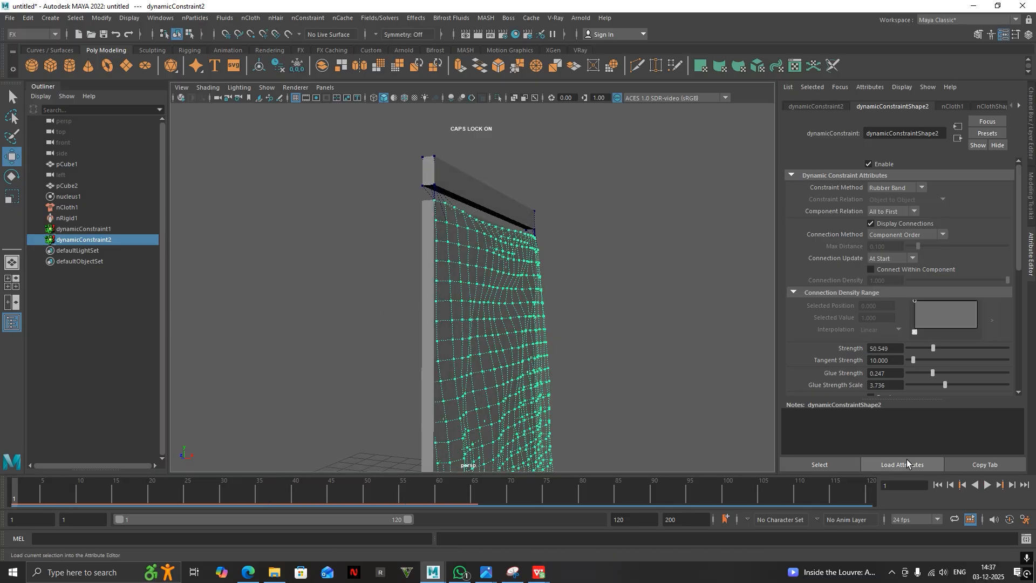
pyautogui.click(988, 484)
pyautogui.keyDown('alt'); pyautogui.moveTo(660, 359); pyautogui.dragTo(404, 296); pyautogui.keyUp('alt')
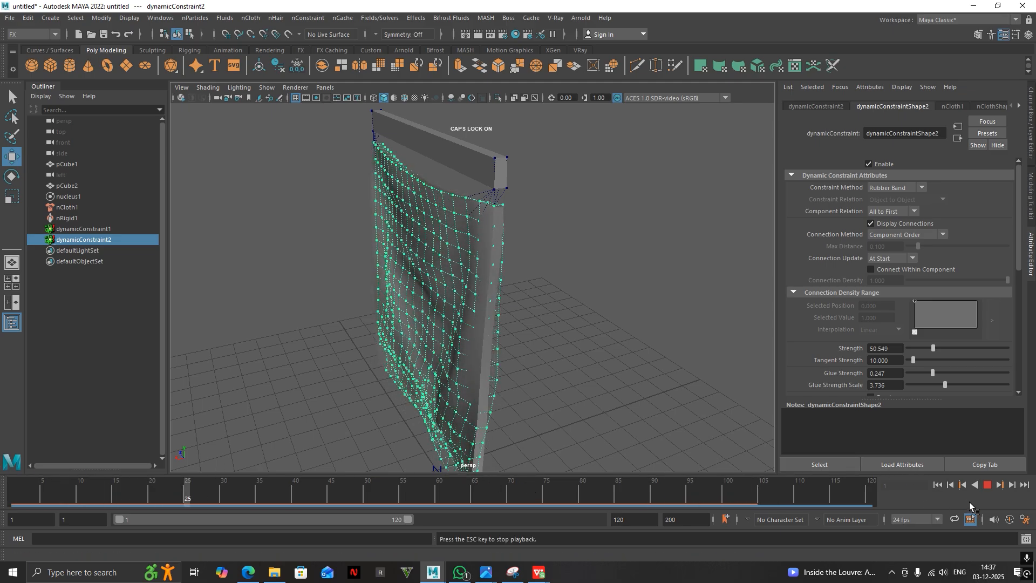
pyautogui.click(988, 485)
pyautogui.keyDown('alt'); pyautogui.moveTo(312, 303); pyautogui.dragTo(409, 261); pyautogui.keyUp('alt')
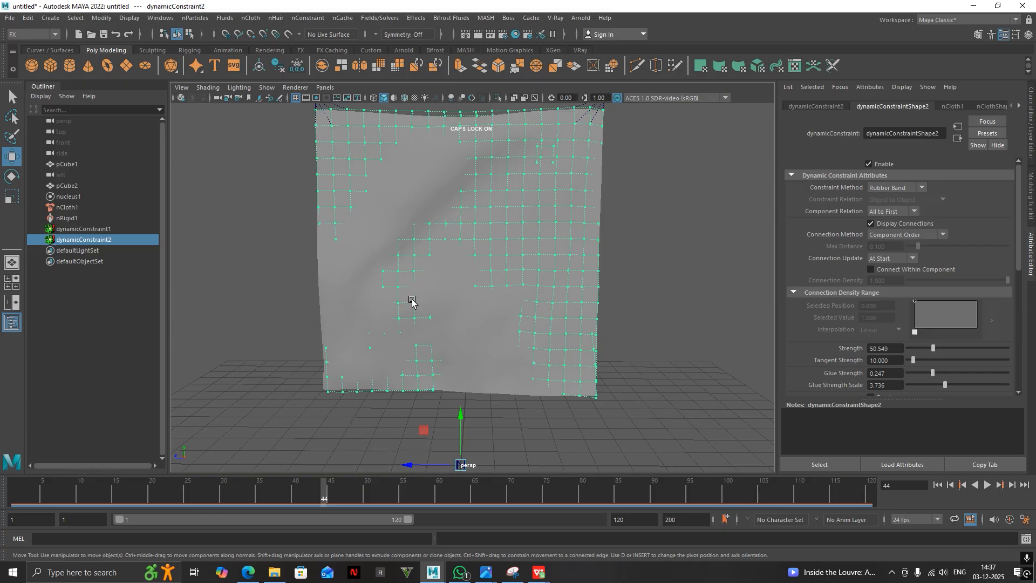
# Delete dynamicConstraint2 and replay the simulation from frame 1 to about frame 40.
pyautogui.click(887, 348)
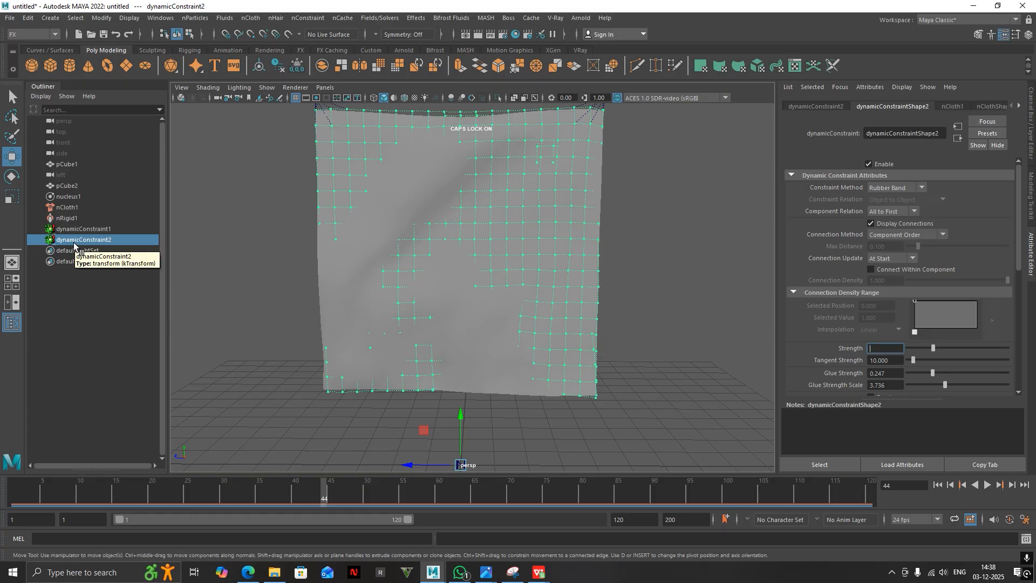
pyautogui.press('Delete')
pyautogui.click(56, 492)
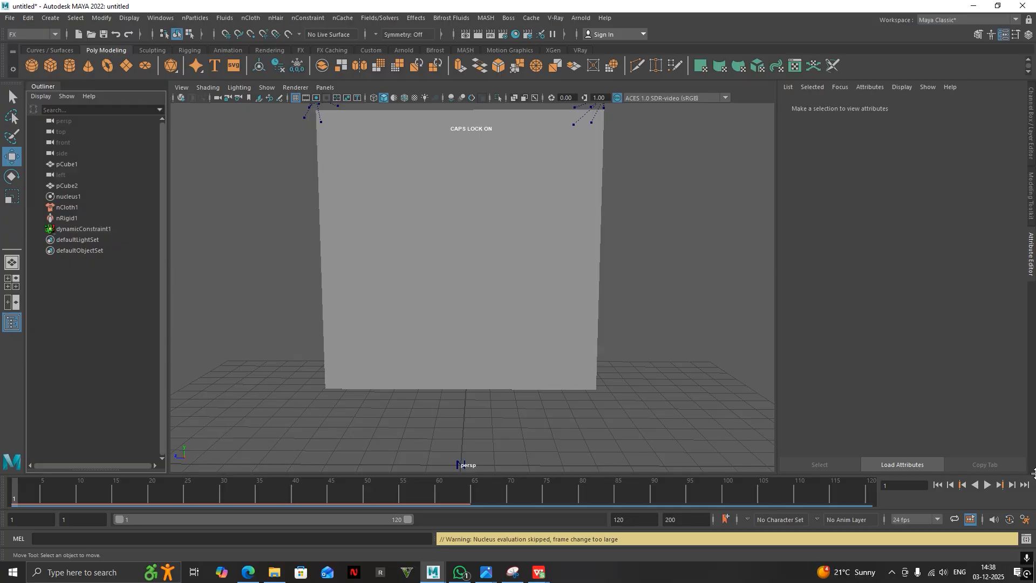
pyautogui.click(988, 484)
pyautogui.keyDown('alt'); pyautogui.moveTo(637, 297); pyautogui.dragTo(397, 259); pyautogui.keyUp('alt')
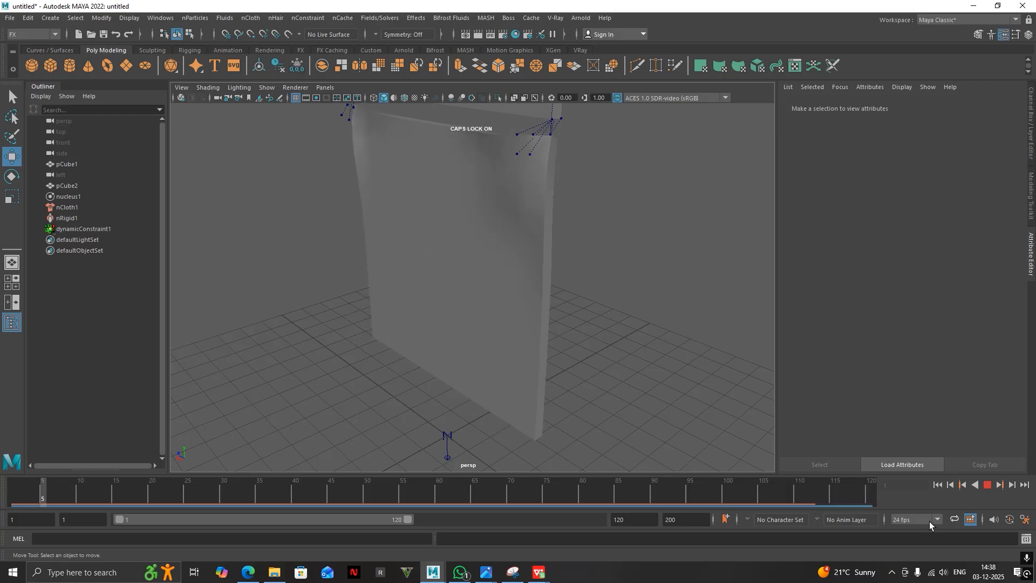
pyautogui.press('Escape')
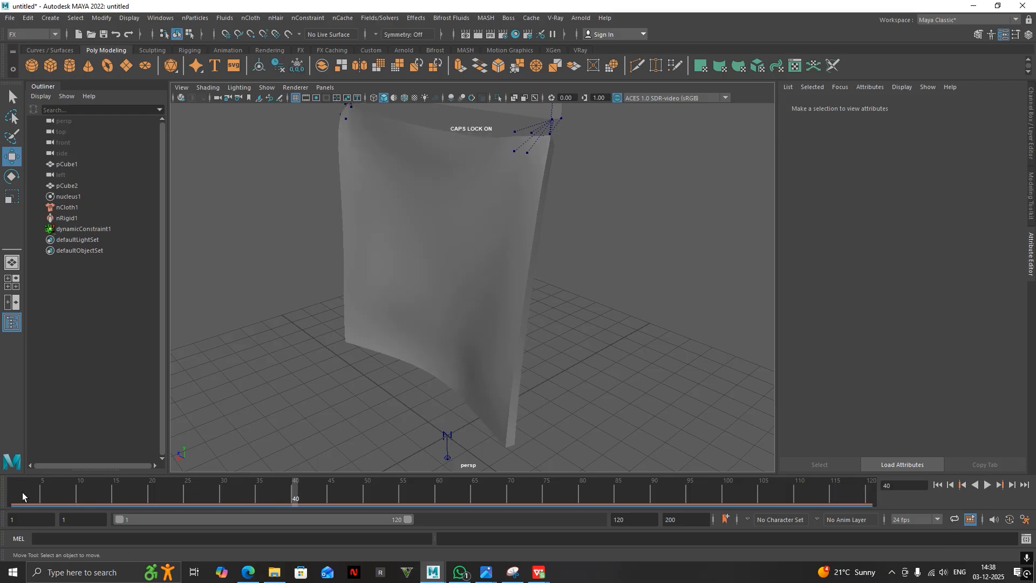
# Rewind to frame 1 and try to create a Force Field nConstraint.
pyautogui.moveTo(21, 493); pyautogui.dragTo(1, 489)
pyautogui.hotkey('alt', 'v')
pyautogui.keyDown('alt'); pyautogui.moveTo(426, 201); pyautogui.dragTo(327, 48); pyautogui.keyUp('alt')
pyautogui.click(311, 18)
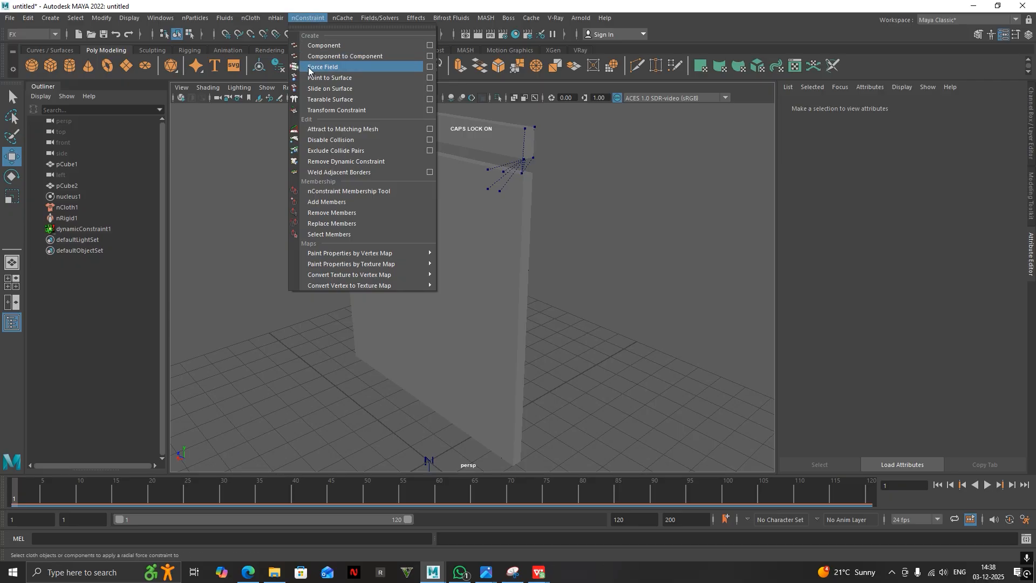
pyautogui.click(331, 67)
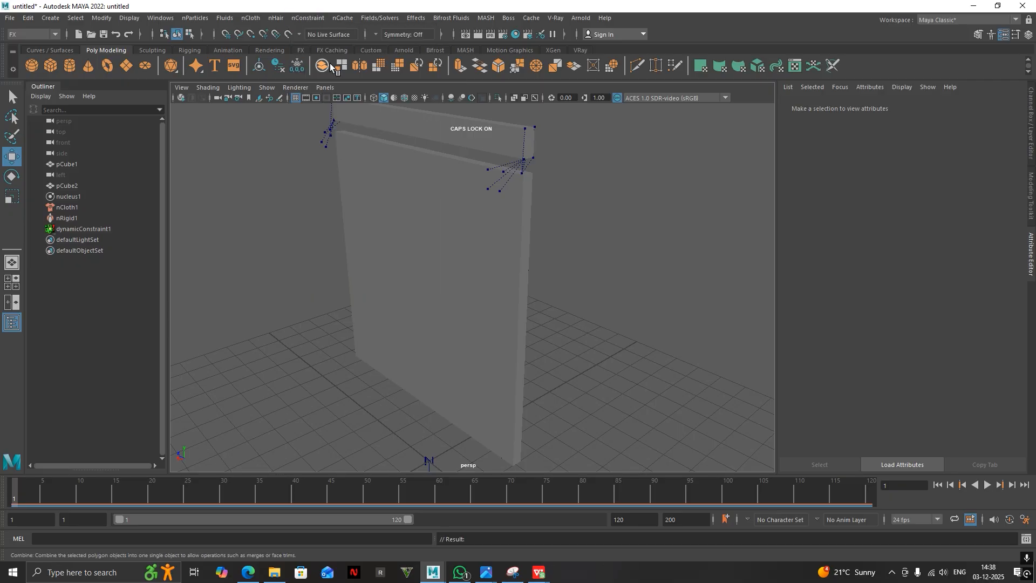
# Frame the scene in the perspective view and switch to the four-view layout.
pyautogui.scroll(-5, 429, 284)
pyautogui.keyDown('alt'); pyautogui.moveTo(458, 351); pyautogui.dragTo(289, 372); pyautogui.keyUp('alt')
pyautogui.press('f')
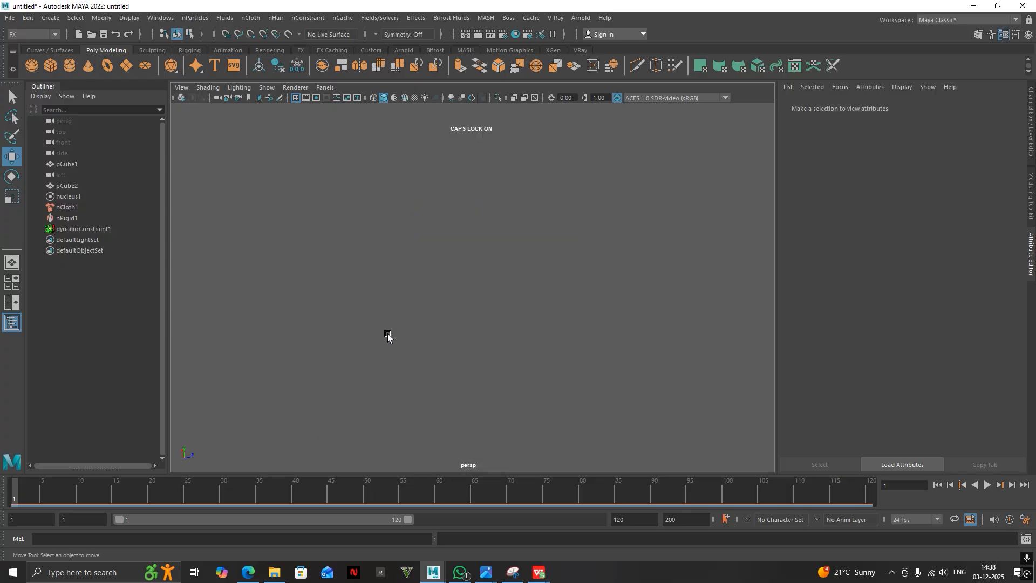
pyautogui.press('space')
pyautogui.press('space')
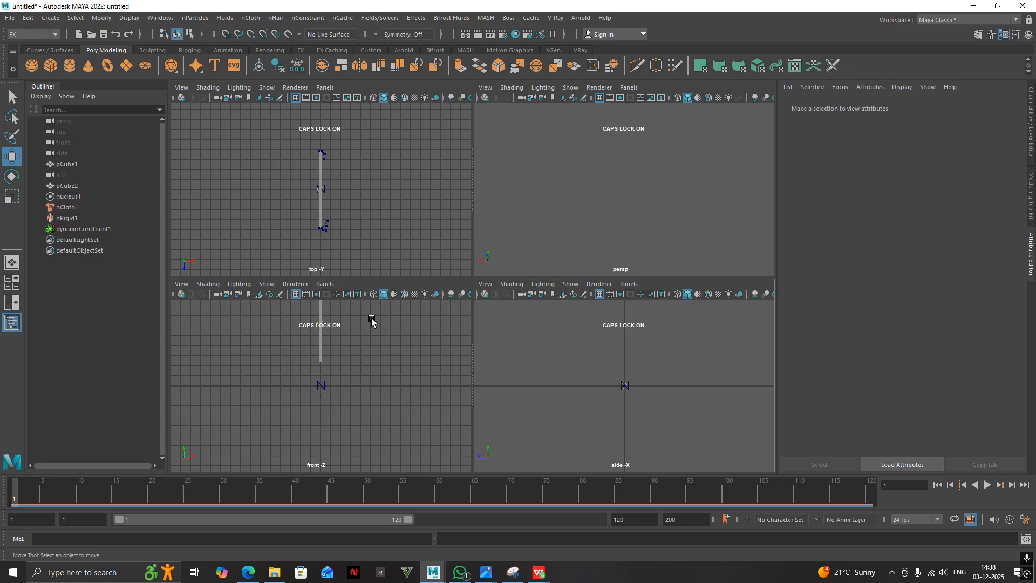
# Return to a single perspective view framed on the cloth panel and the collider bar.
pyautogui.moveTo(372, 322); pyautogui.dragTo(286, 358)
pyautogui.press('space')
pyautogui.moveTo(317, 192); pyautogui.dragTo(318, 163)
pyautogui.press('f')
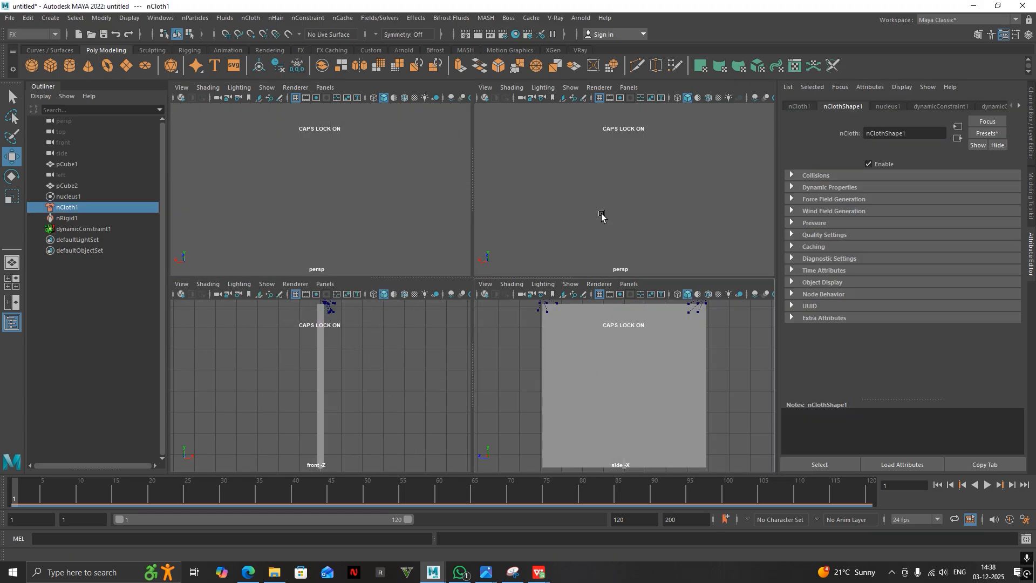
pyautogui.press('space')
pyautogui.click(540, 252)
pyautogui.press('space')
pyautogui.moveTo(655, 295); pyautogui.dragTo(655, 265)
pyautogui.press('f')
pyautogui.keyDown('alt'); pyautogui.moveTo(548, 360); pyautogui.dragTo(475, 313); pyautogui.keyUp('alt')
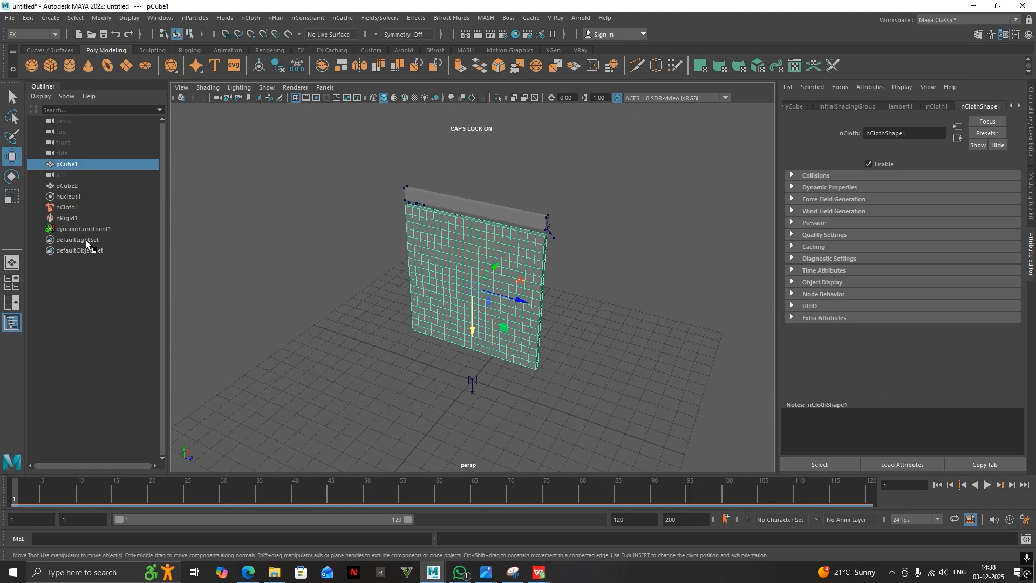
# Examine dynamicConstraint1 and the cloth panel up close from several angles.
pyautogui.click(92, 229)
pyautogui.keyDown('alt'); pyautogui.moveTo(470, 348); pyautogui.dragTo(335, 351); pyautogui.keyUp('alt')
pyautogui.press('r')
pyautogui.middleClick(584, 292)
pyautogui.scroll(5, 449, 319)
pyautogui.keyDown('alt'); pyautogui.moveTo(448, 319); pyautogui.dragTo(506, 324); pyautogui.keyUp('alt')
pyautogui.press('w')
pyautogui.moveTo(398, 338); pyautogui.dragTo(522, 332)
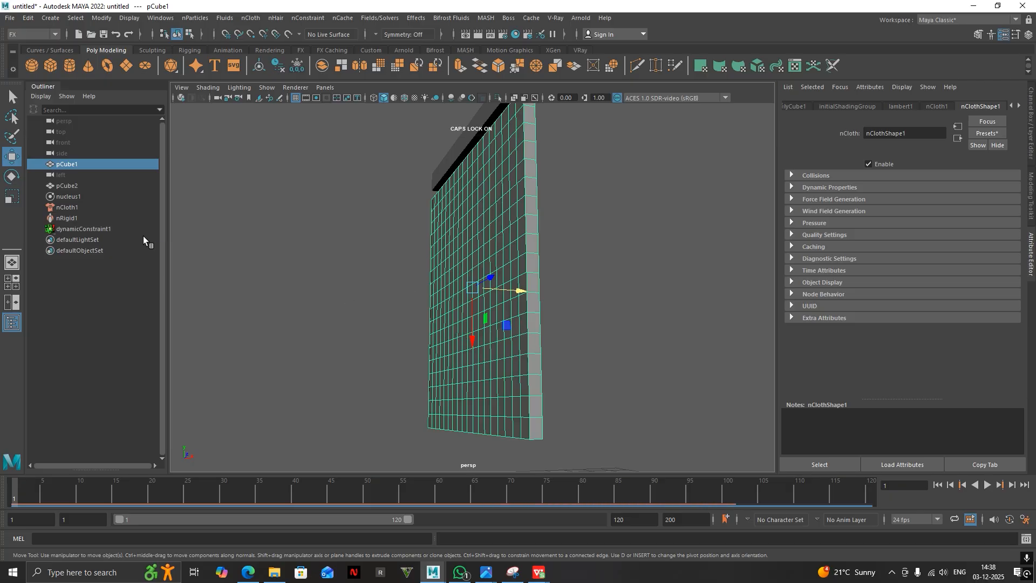
pyautogui.click(86, 208)
pyautogui.click(98, 229)
pyautogui.moveTo(500, 335); pyautogui.dragTo(363, 328)
pyautogui.press('r')
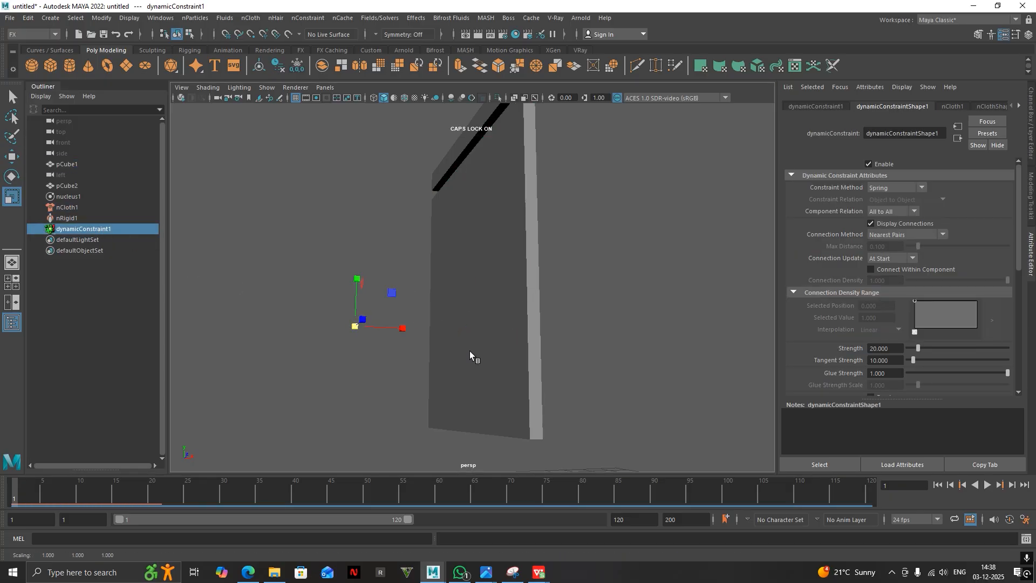
pyautogui.keyDown('alt'); pyautogui.moveTo(469, 351); pyautogui.dragTo(294, 392); pyautogui.keyUp('alt')
pyautogui.hotkey('ctrl', 'z')
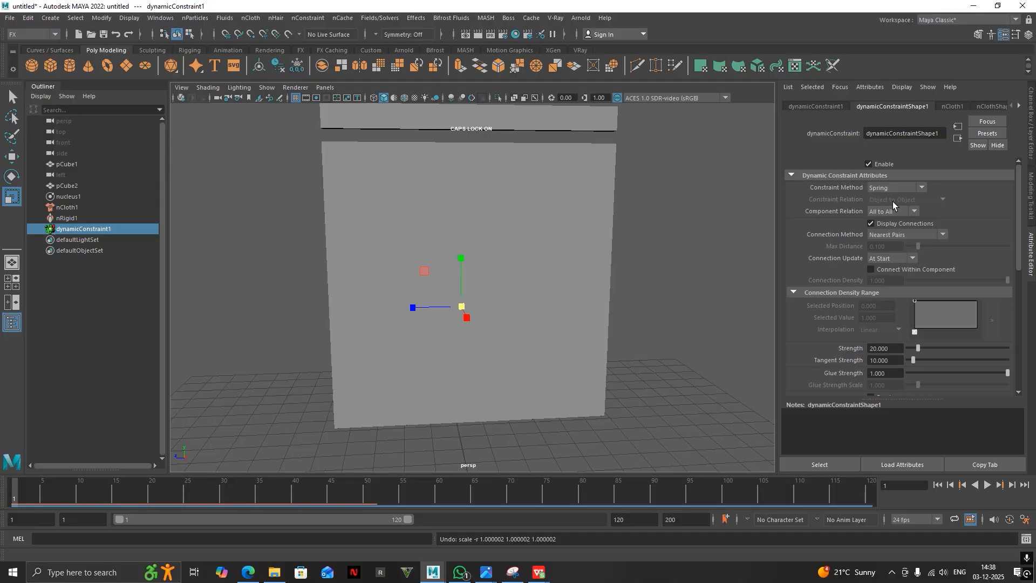
# Delete dynamicConstraint1, run the simulation to about frame 37, and undo the deletion.
pyautogui.keyDown('alt'); pyautogui.moveTo(470, 252); pyautogui.dragTo(541, 260); pyautogui.keyUp('alt')
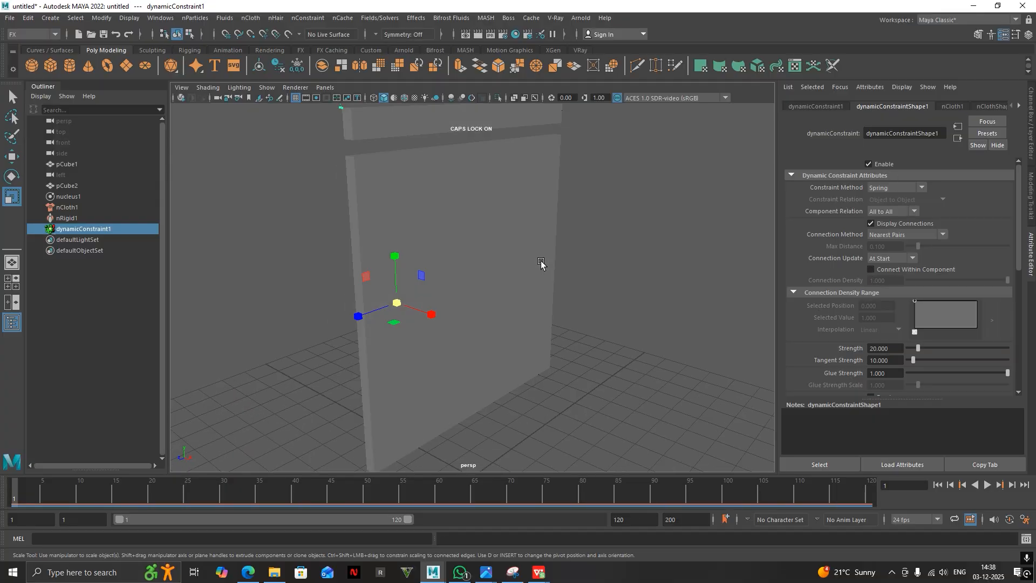
pyautogui.press('Delete')
pyautogui.click(436, 266)
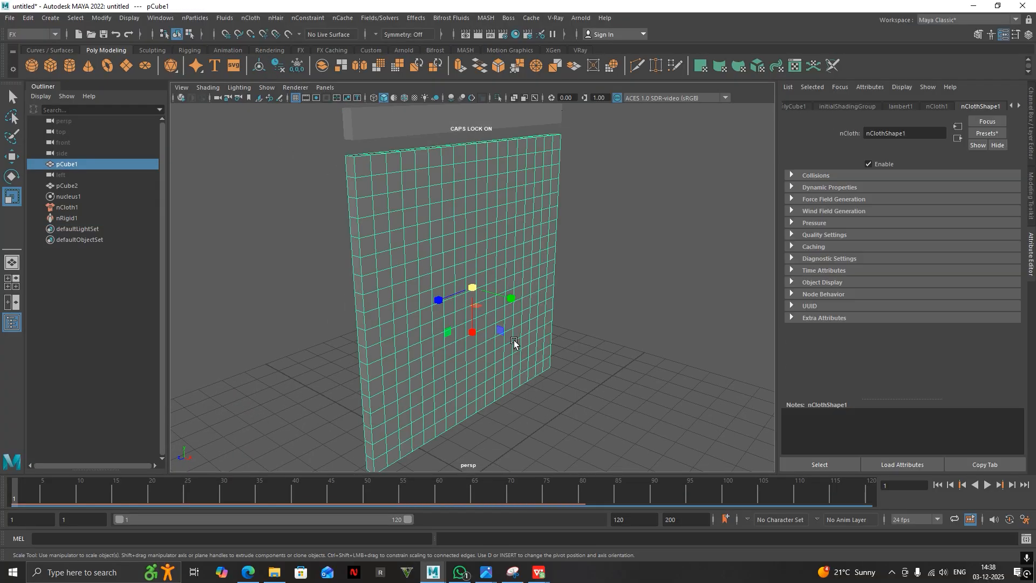
pyautogui.keyDown('alt'); pyautogui.moveTo(516, 344); pyautogui.dragTo(443, 314, button='right'); pyautogui.keyUp('alt')
pyautogui.keyDown('alt'); pyautogui.moveTo(363, 282); pyautogui.dragTo(410, 285); pyautogui.keyUp('alt')
pyautogui.moveTo(24, 498); pyautogui.dragTo(275, 495)
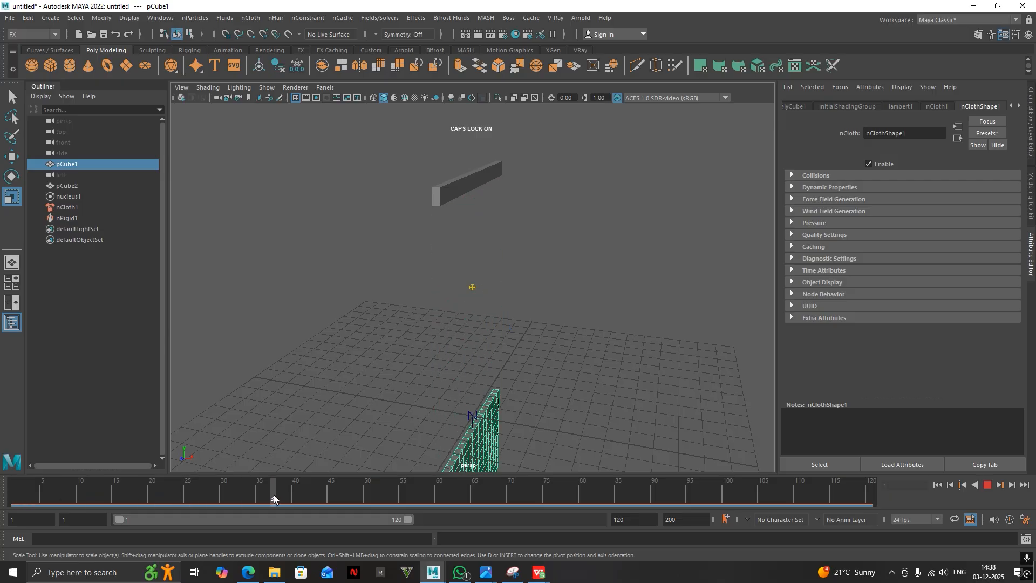
pyautogui.hotkey('ctrl', 'z')
pyautogui.hotkey('ctrl', 'z')
pyautogui.hotkey('ctrl', 'z')
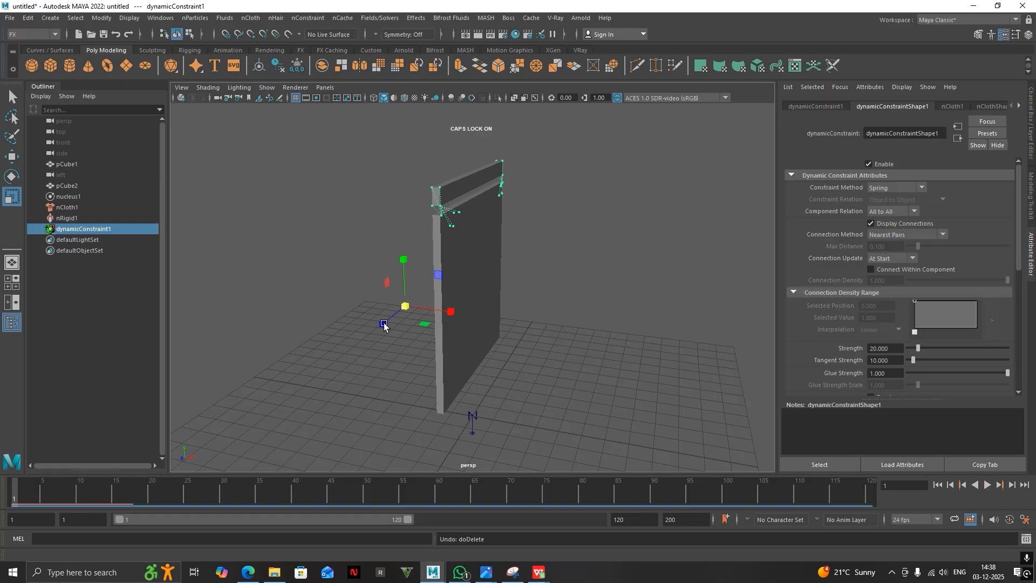
# Select the cloth panel pCube1 and create a Force Field nConstraint on it.
pyautogui.keyDown('alt'); pyautogui.moveTo(384, 322); pyautogui.dragTo(443, 337); pyautogui.keyUp('alt')
pyautogui.click(674, 275)
pyautogui.click(438, 308)
pyautogui.keyDown('alt'); pyautogui.moveTo(568, 302); pyautogui.dragTo(557, 330, button='middle'); pyautogui.keyUp('alt')
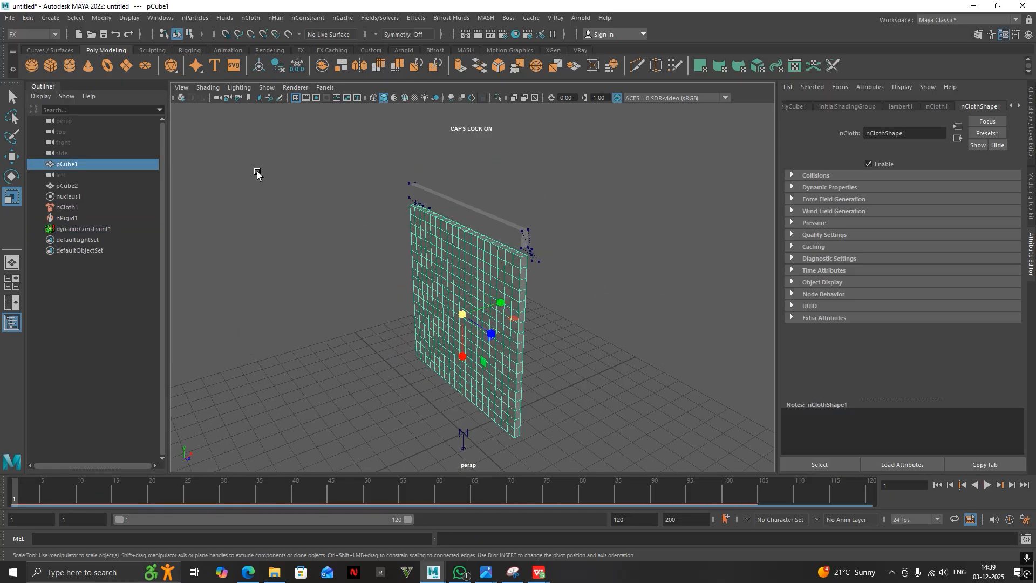
pyautogui.click(299, 19)
pyautogui.click(319, 65)
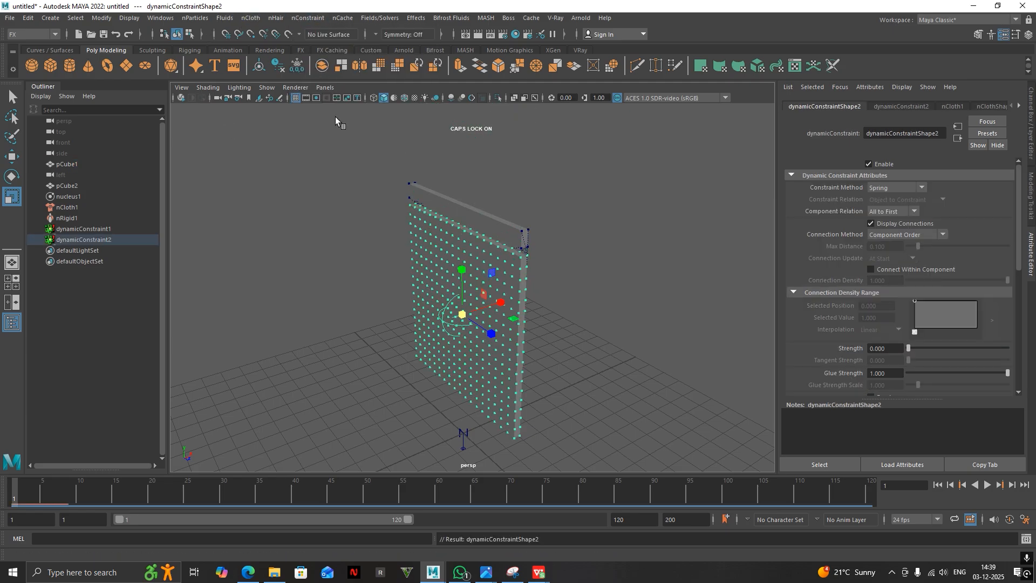
# Move the Force Field in front of the cloth's lower part and play the simulation to about frame 48.
pyautogui.press('w')
pyautogui.keyDown('alt'); pyautogui.moveTo(410, 259); pyautogui.dragTo(514, 322); pyautogui.keyUp('alt')
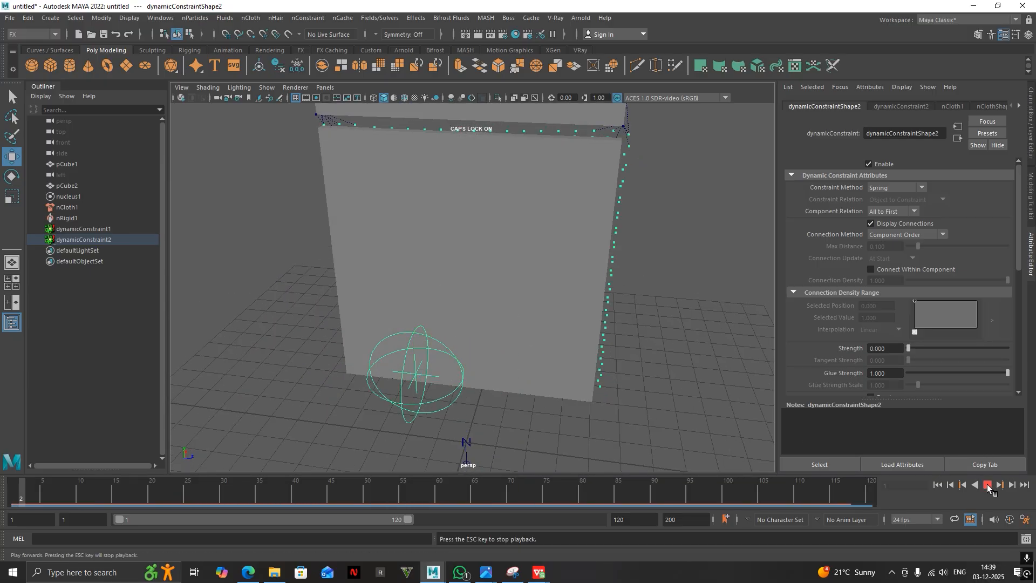
pyautogui.click(988, 485)
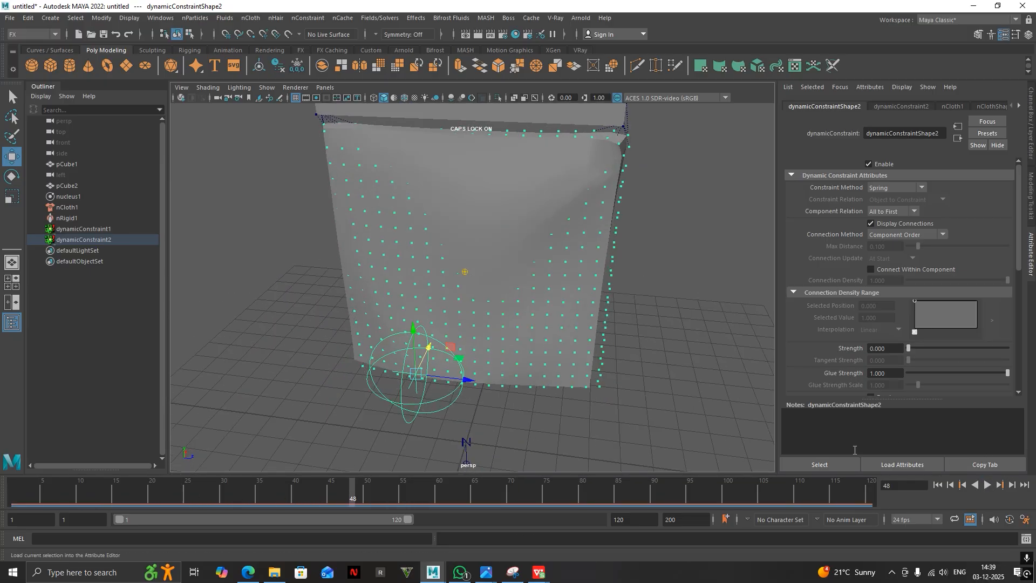
# Reposition the Force Field near the middle of the cloth and replay the simulation from frame 1 to about frame 37.
pyautogui.keyDown('alt'); pyautogui.moveTo(626, 415); pyautogui.dragTo(521, 412); pyautogui.keyUp('alt')
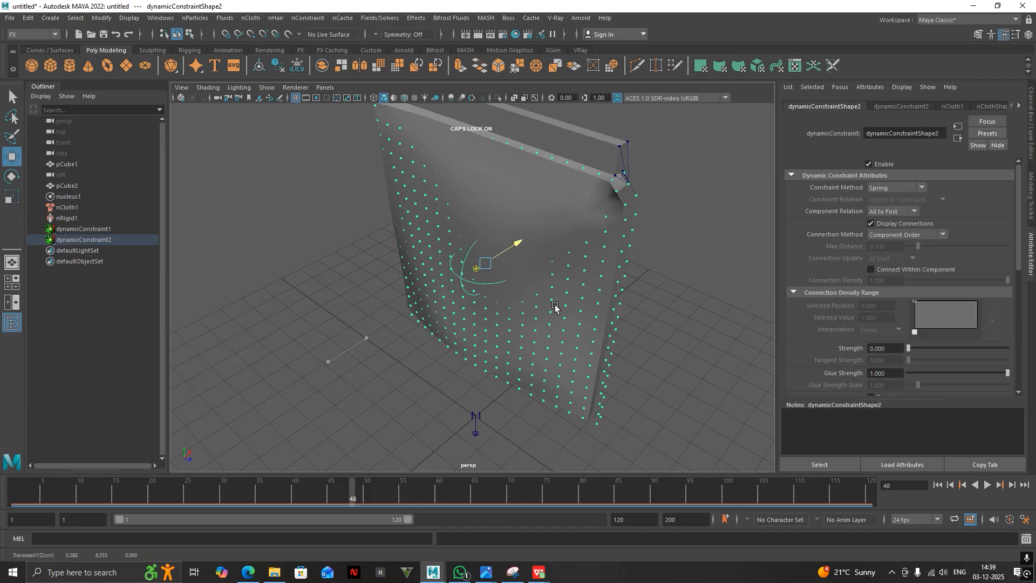
pyautogui.click(938, 484)
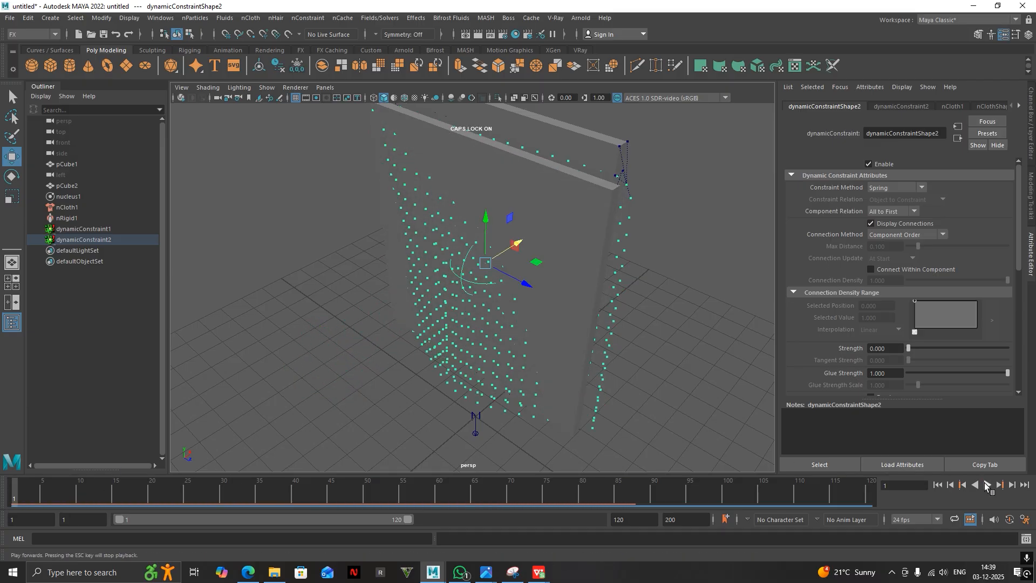
pyautogui.click(986, 485)
pyautogui.keyDown('alt'); pyautogui.moveTo(583, 368); pyautogui.dragTo(429, 349); pyautogui.keyUp('alt')
pyautogui.keyDown('alt'); pyautogui.moveTo(516, 303); pyautogui.dragTo(528, 303); pyautogui.keyUp('alt')
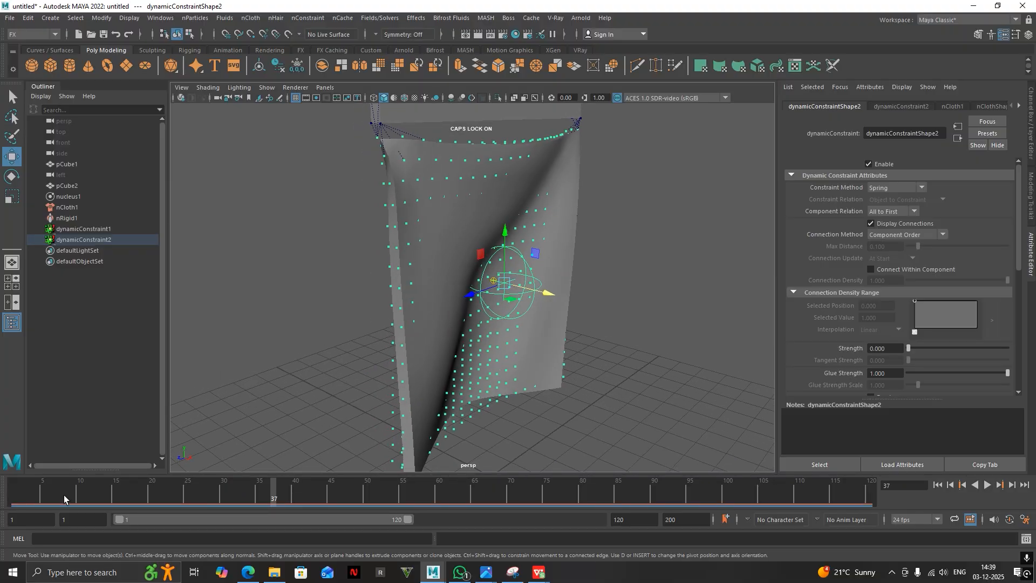
# Replay the simulation twice from frame 1, the second time to about frame 35, and inspect the cloth from the side.
pyautogui.moveTo(64, 495); pyautogui.dragTo(0, 496)
pyautogui.click(987, 485)
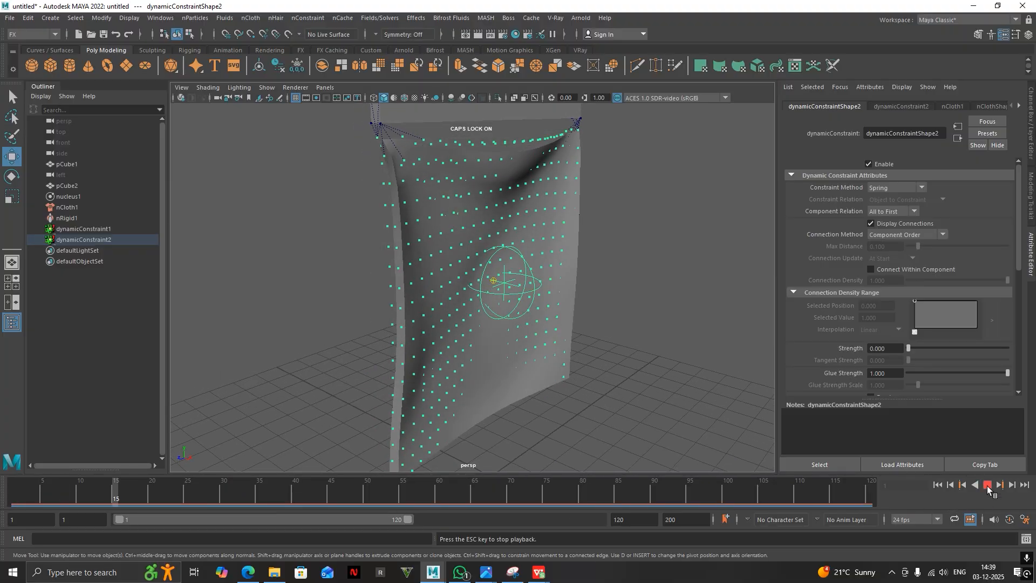
pyautogui.click(989, 487)
pyautogui.keyDown('alt'); pyautogui.moveTo(442, 349); pyautogui.dragTo(585, 344); pyautogui.keyUp('alt')
pyautogui.moveTo(207, 488); pyautogui.dragTo(12, 496)
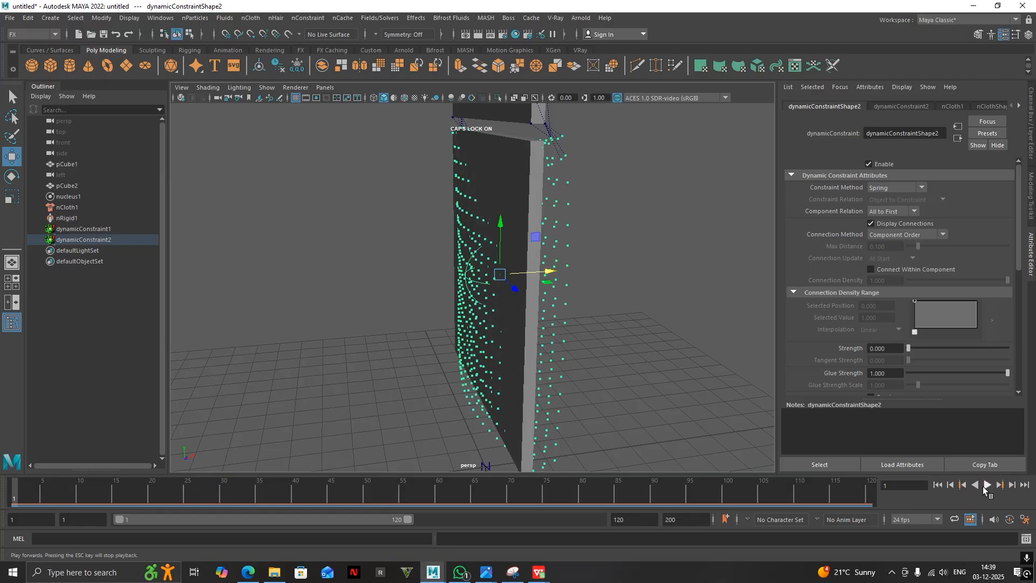
pyautogui.click(983, 487)
pyautogui.click(983, 487)
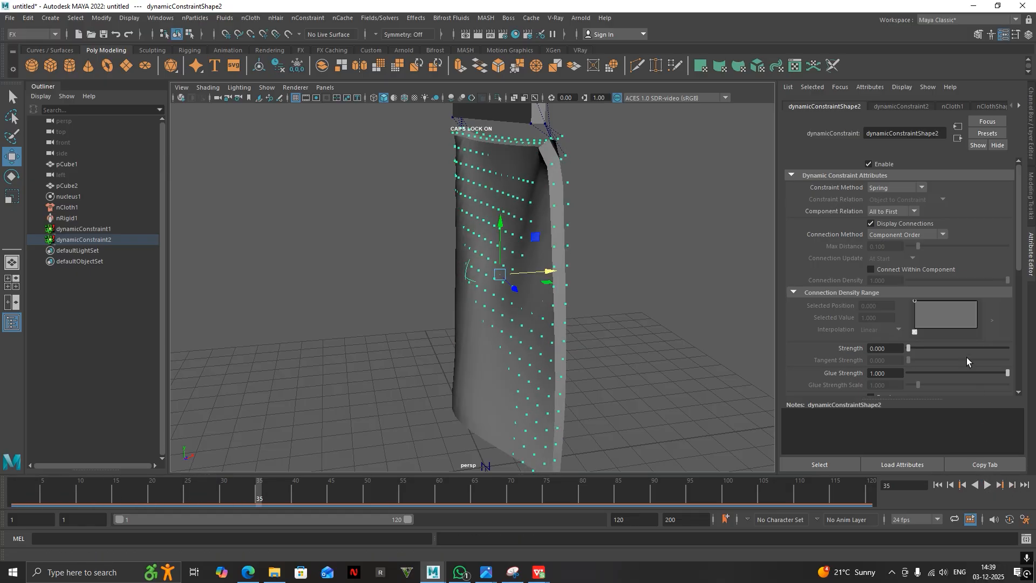
# Try a Strength of 54.945 on dynamicConstraint2 while replaying from frame 1, and set it back to 0.
pyautogui.moveTo(915, 348); pyautogui.dragTo(925, 348)
pyautogui.click(938, 485)
pyautogui.click(989, 484)
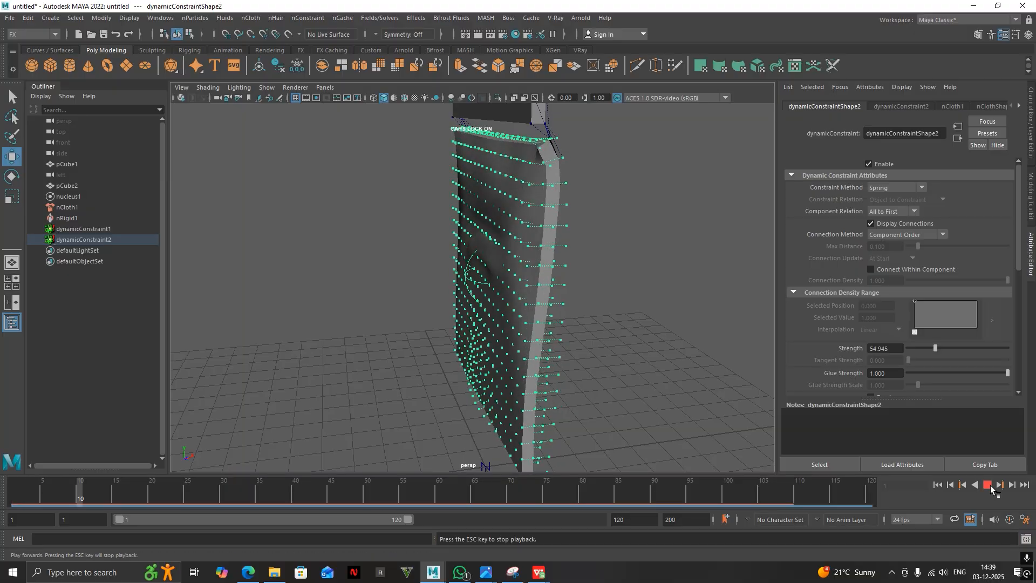
pyautogui.keyDown('alt'); pyautogui.moveTo(706, 372); pyautogui.dragTo(528, 382); pyautogui.keyUp('alt')
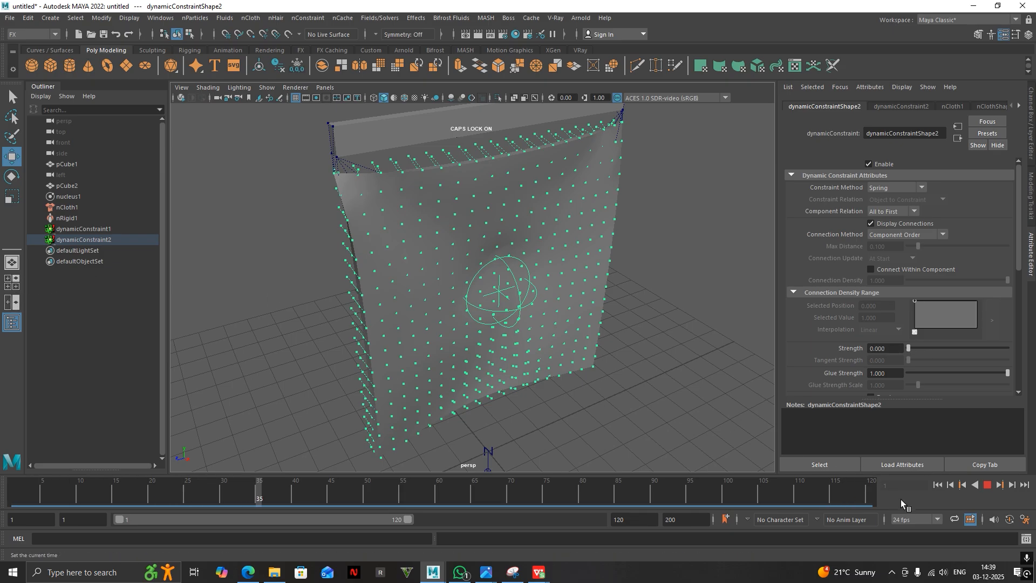
pyautogui.click(986, 485)
# Rewind to frame 1, move the Force Field away from the cloth panel, and key its position there.
pyautogui.keyDown('alt'); pyautogui.moveTo(518, 310); pyautogui.dragTo(607, 310); pyautogui.keyUp('alt')
pyautogui.click(12, 492)
pyautogui.hotkey('alt', 'v')
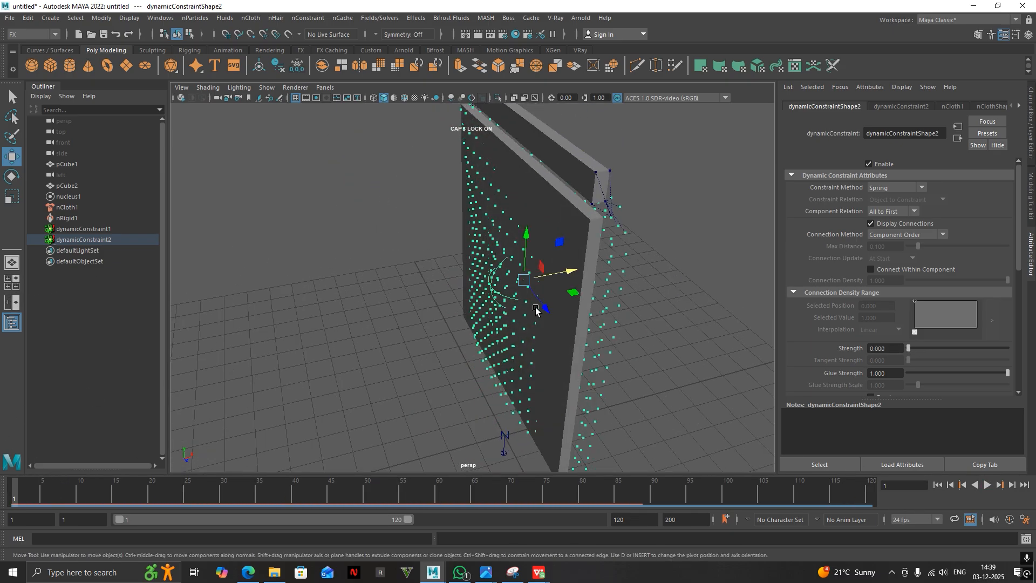
pyautogui.moveTo(536, 310); pyautogui.dragTo(415, 300)
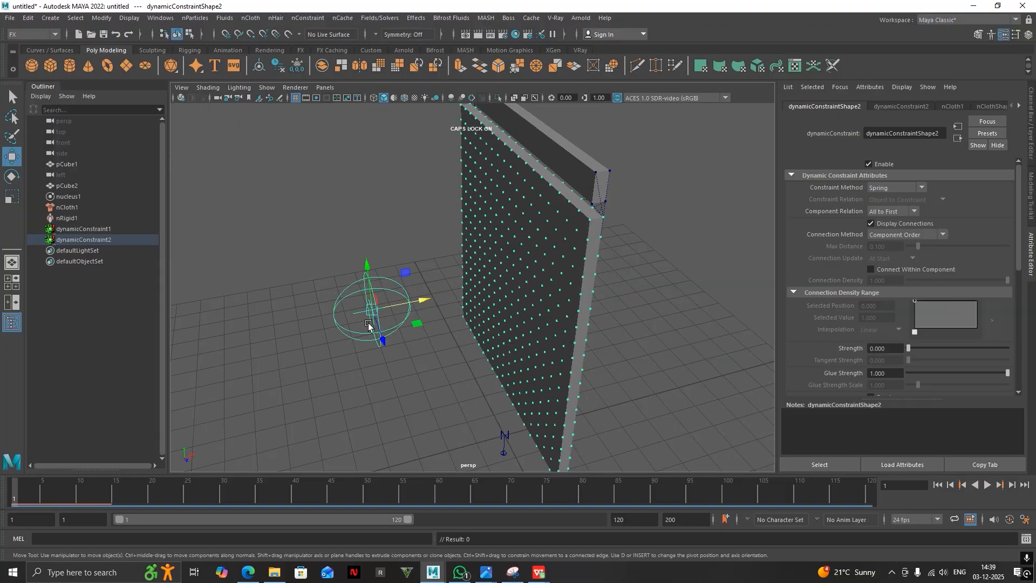
pyautogui.click(425, 237)
pyautogui.moveTo(407, 261); pyautogui.dragTo(357, 335)
pyautogui.press('s')
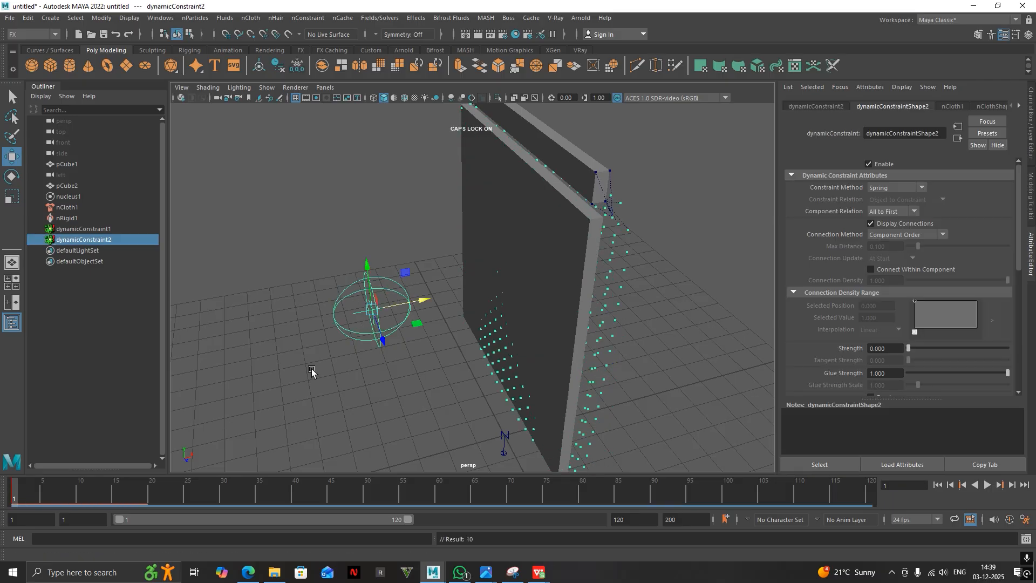
# Move the Force Field into the cloth panel at frame 7 and key its position.
pyautogui.moveTo(432, 307); pyautogui.dragTo(556, 309)
pyautogui.keyDown('alt'); pyautogui.moveTo(449, 365); pyautogui.dragTo(439, 412); pyautogui.keyUp('alt')
pyautogui.scroll(3, 511, 337)
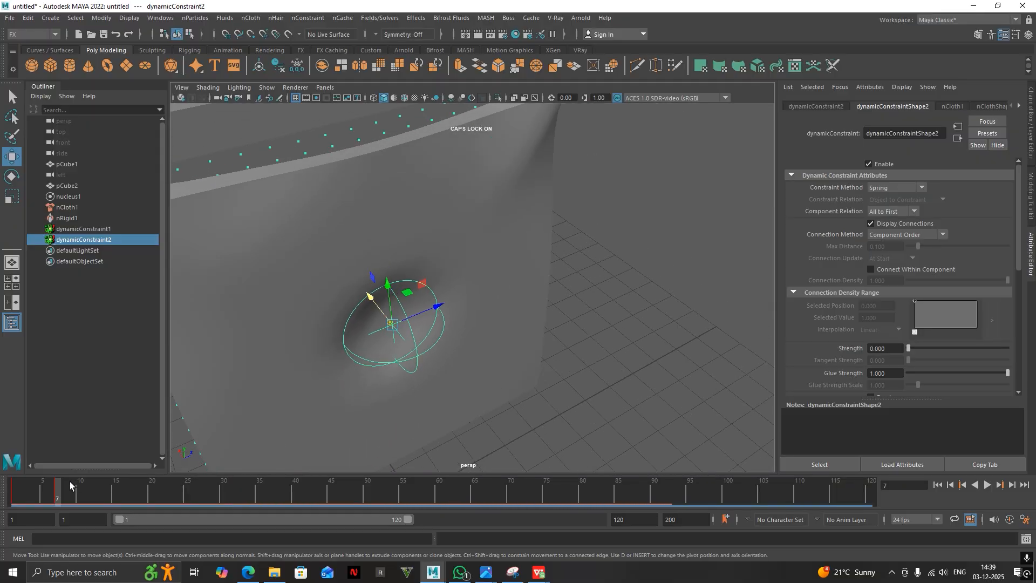
# Advance to about frame 19 and key the Force Field at a new position on the cloth.
pyautogui.hotkey('alt', 'v')
pyautogui.moveTo(389, 287); pyautogui.dragTo(398, 173)
pyautogui.keyDown('alt'); pyautogui.moveTo(402, 261); pyautogui.dragTo(361, 256); pyautogui.keyUp('alt')
pyautogui.moveTo(471, 210); pyautogui.dragTo(452, 376)
# Go to frame 41, move the Force Field to another part of the cloth, and key its position.
pyautogui.moveTo(153, 503); pyautogui.dragTo(301, 496)
pyautogui.moveTo(577, 176); pyautogui.dragTo(562, 303)
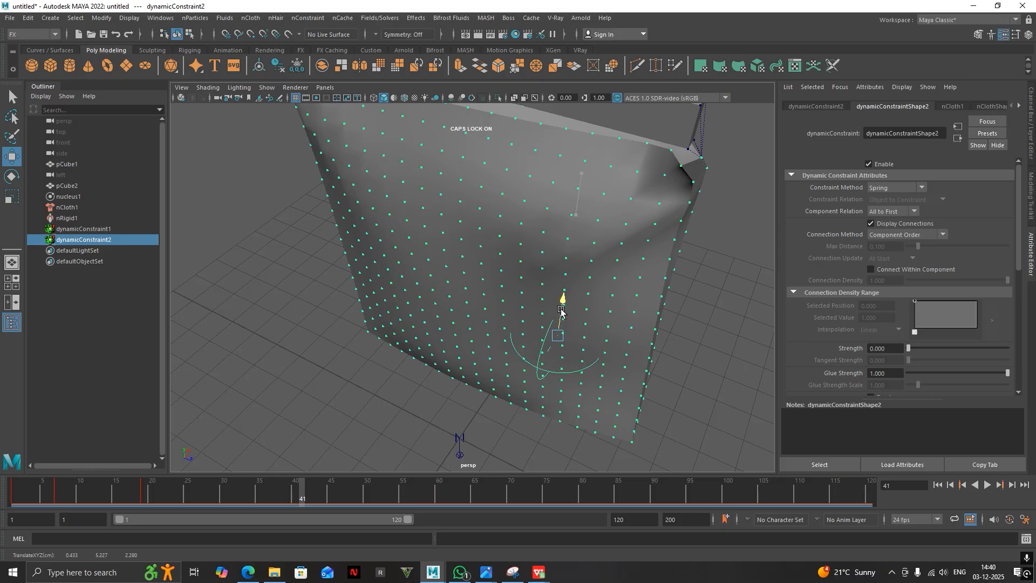
pyautogui.moveTo(598, 353); pyautogui.dragTo(450, 320)
# Rewind to frame 1 and play the animated Force Field simulation to about frame 63.
pyautogui.moveTo(281, 504); pyautogui.dragTo(12, 495)
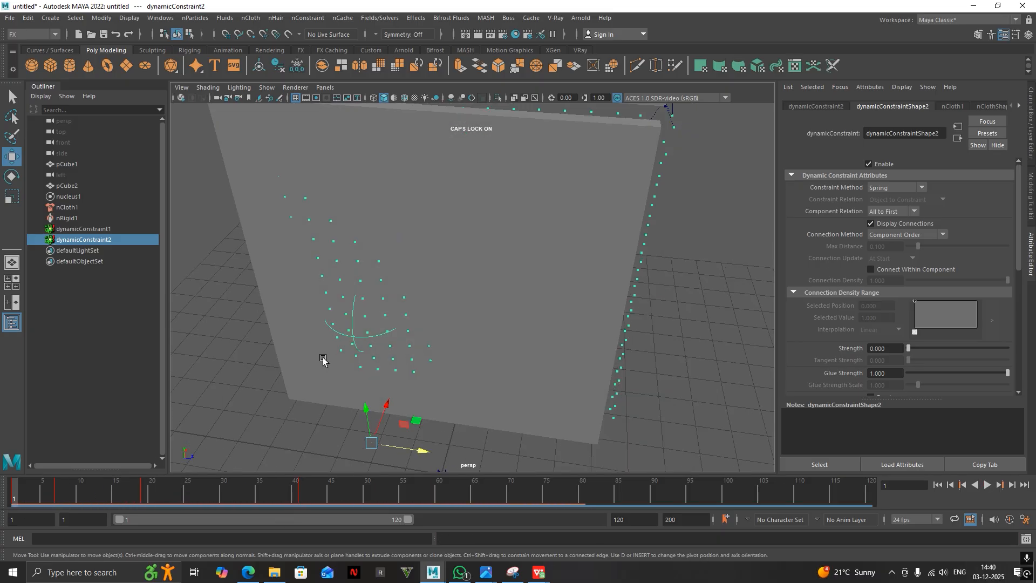
pyautogui.keyDown('alt'); pyautogui.moveTo(323, 360); pyautogui.dragTo(421, 294); pyautogui.keyUp('alt')
pyautogui.click(988, 486)
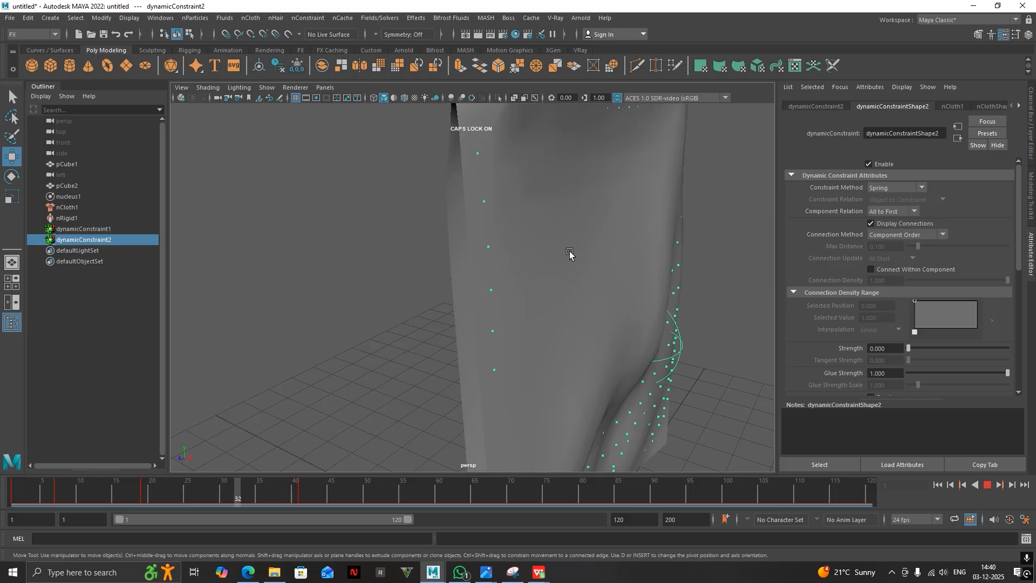
pyautogui.click(988, 486)
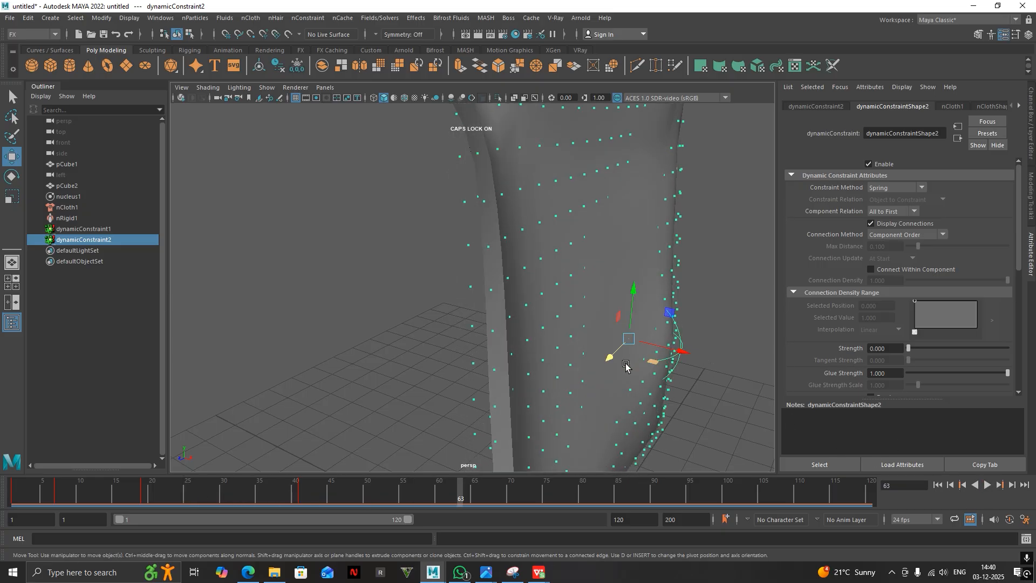
# Scrub the simulation from about frame 10 to frame 31 and inspect how the Force Field deforms the cloth.
pyautogui.hotkey('alt', 'v')
pyautogui.moveTo(163, 475); pyautogui.dragTo(82, 490)
pyautogui.keyDown('alt'); pyautogui.moveTo(412, 373); pyautogui.dragTo(465, 356); pyautogui.keyUp('alt')
pyautogui.keyDown('alt'); pyautogui.moveTo(495, 303); pyautogui.dragTo(592, 301); pyautogui.keyUp('alt')
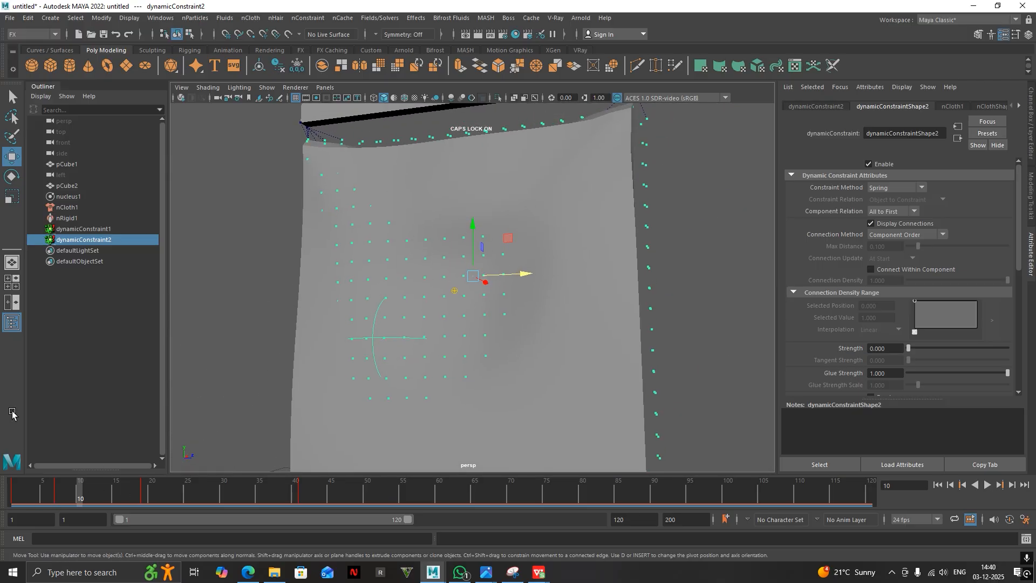
pyautogui.moveTo(93, 504); pyautogui.dragTo(229, 493)
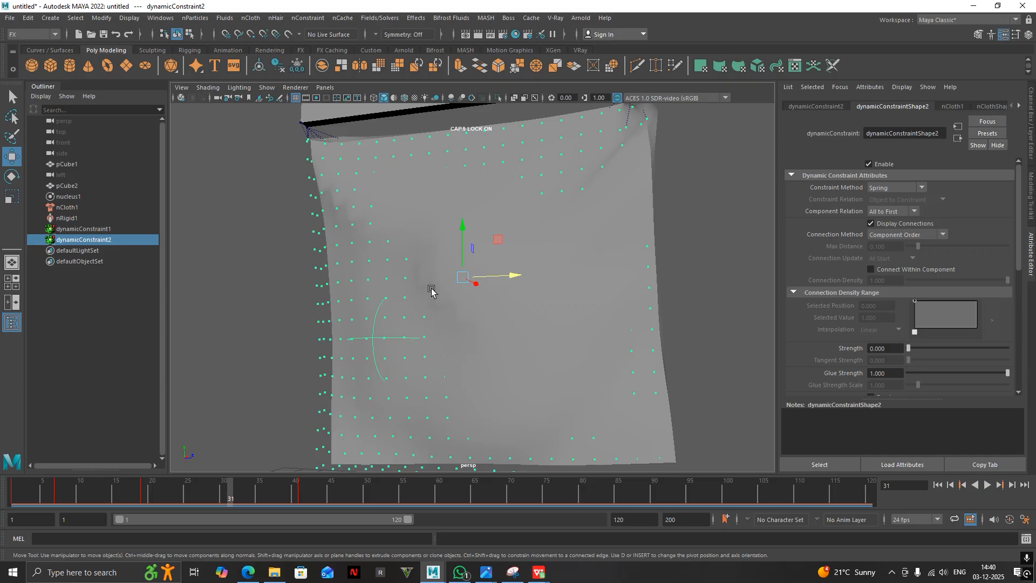